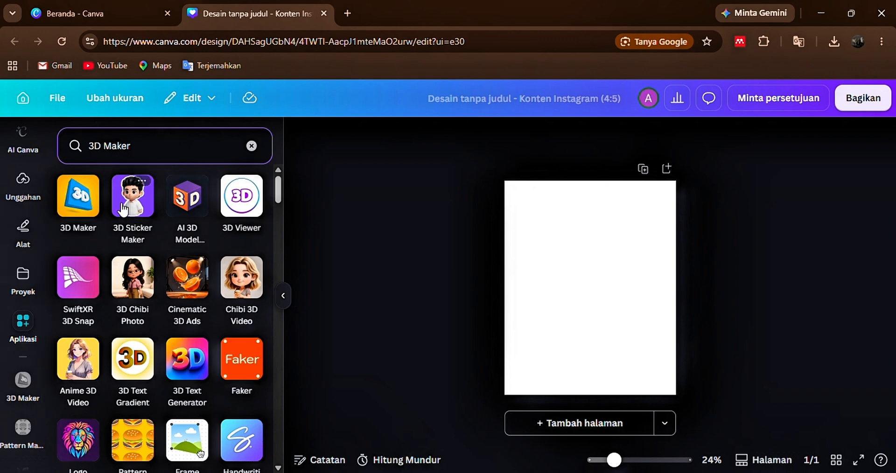
Place the red text image from the uploads on the page and enlarge it to nearly fill the page, with the 3D Maker app open.
left_click(75, 207)
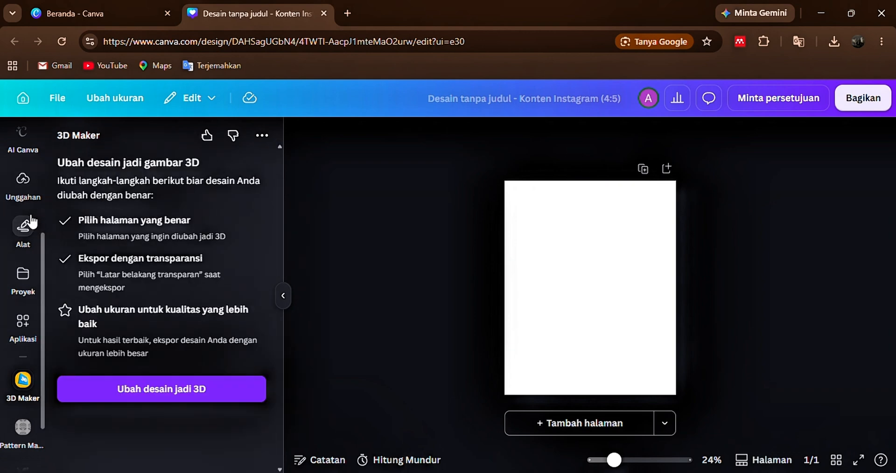
left_click(22, 180)
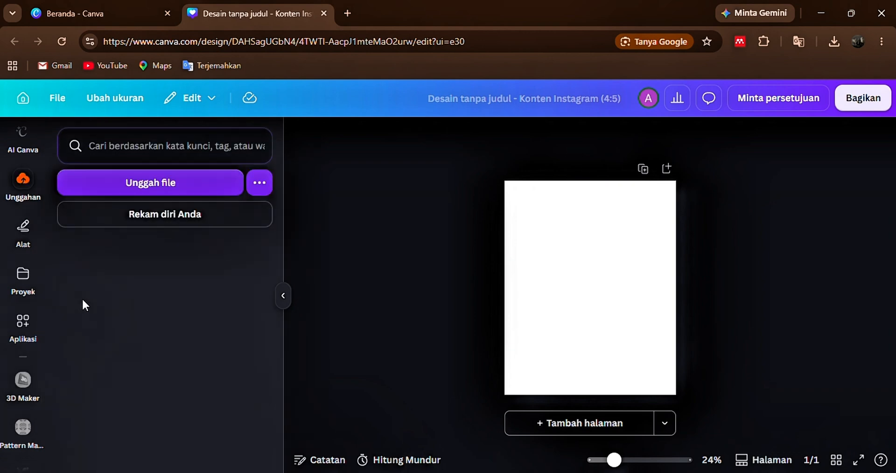
left_click_drag(80, 330, 566, 271)
scroll(12, 351, "down", 2)
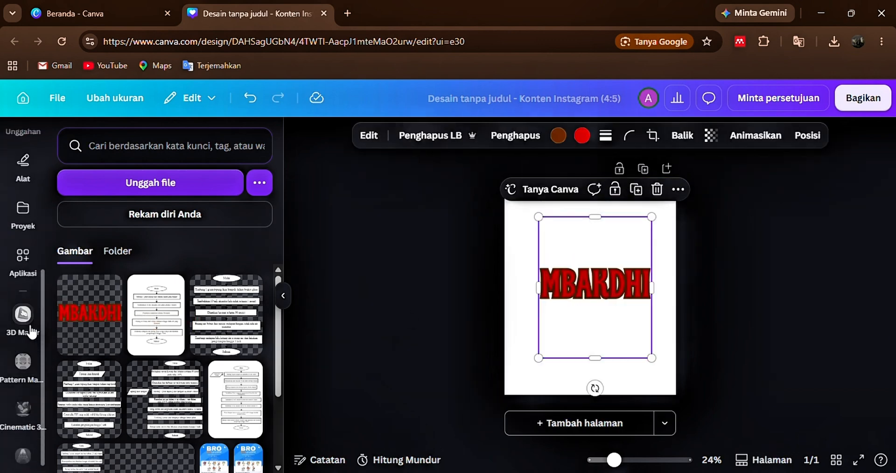
left_click(23, 318)
left_click_drag(592, 318, 566, 288)
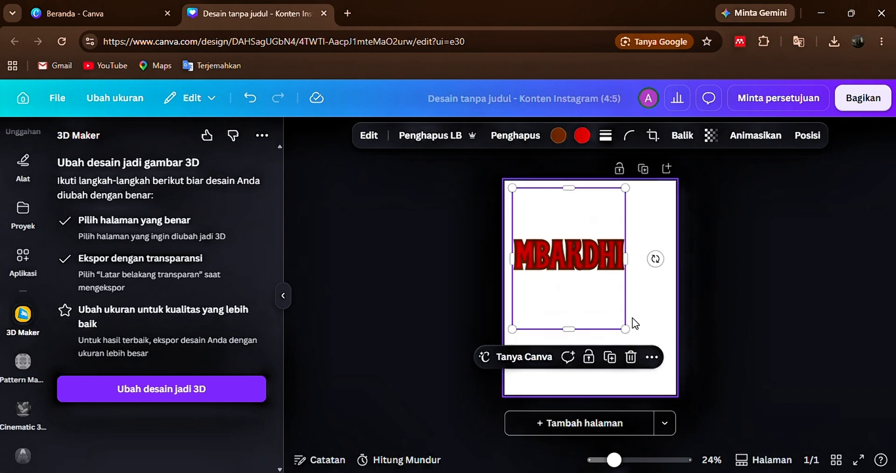
left_click_drag(626, 329, 669, 383)
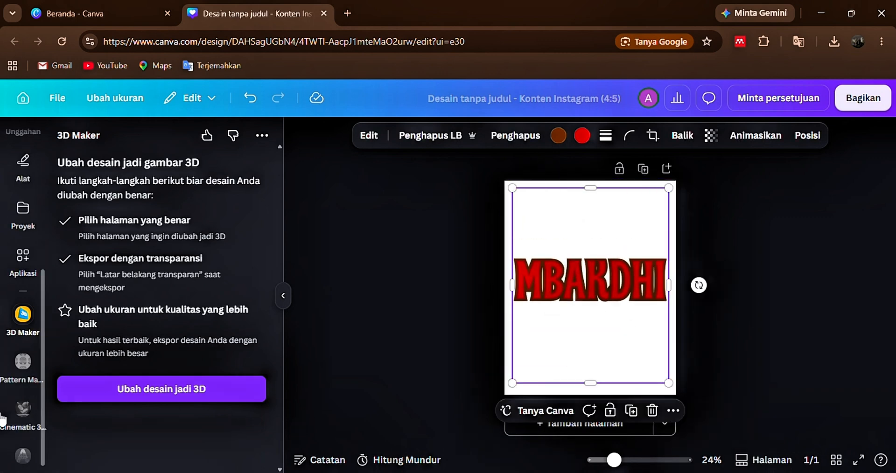
Convert the design to 3D in 3D Maker, exporting it as a PNG with a transparent background.
left_click(166, 397)
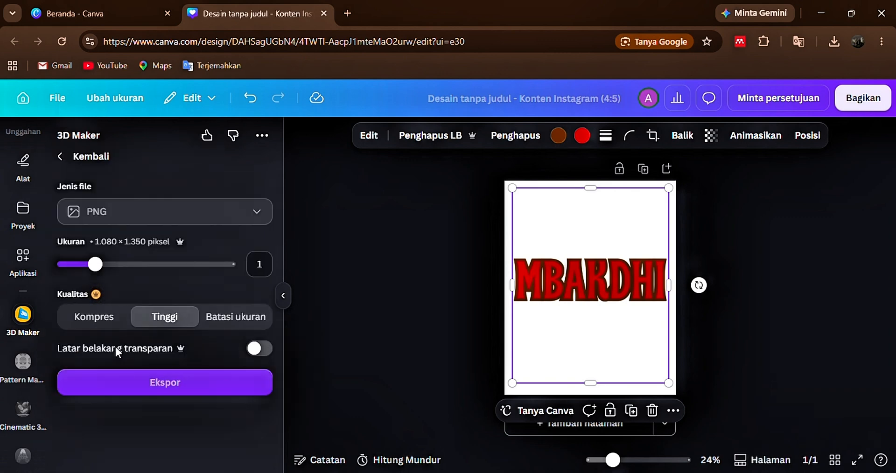
left_click(259, 350)
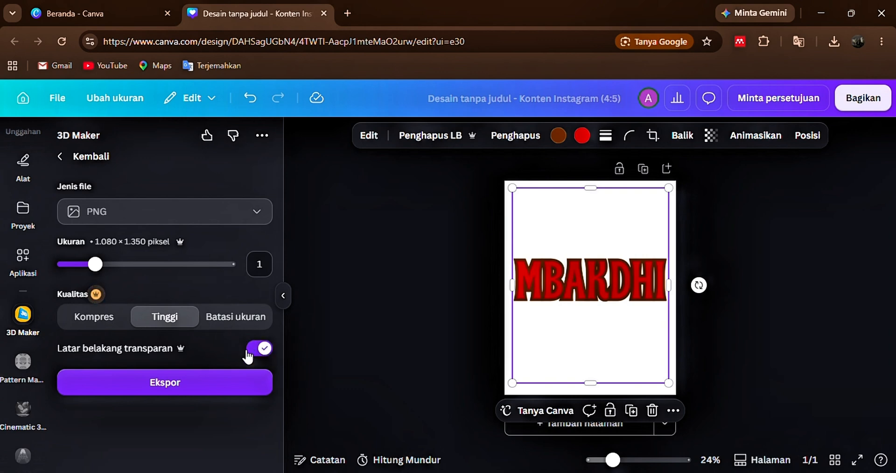
left_click(200, 391)
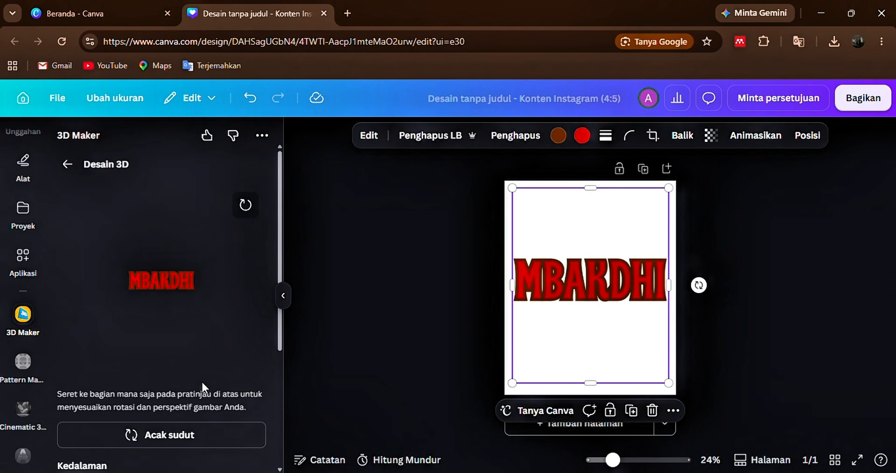
Try a depth of 0.5 for the 3D text.
scroll(169, 450, "down", 3)
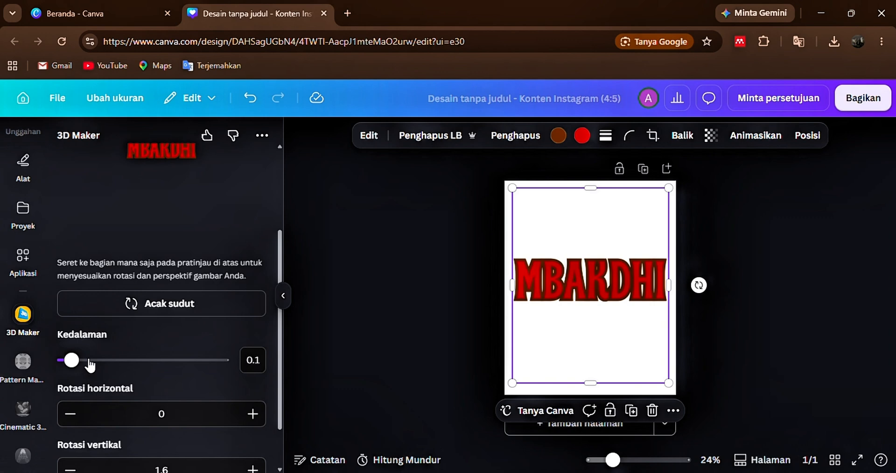
left_click_drag(88, 362, 105, 396)
scroll(126, 369, "down", 2)
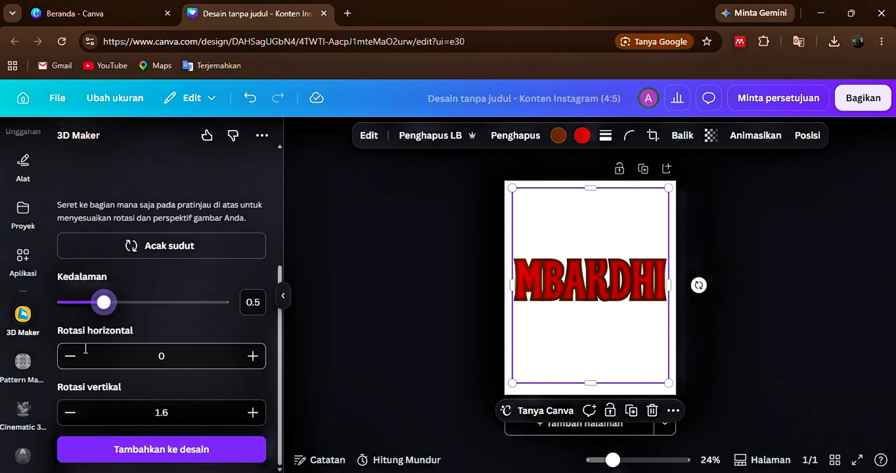
Try tilting the 3D text in the preview and reset its rotation.
scroll(174, 248, "up", 3)
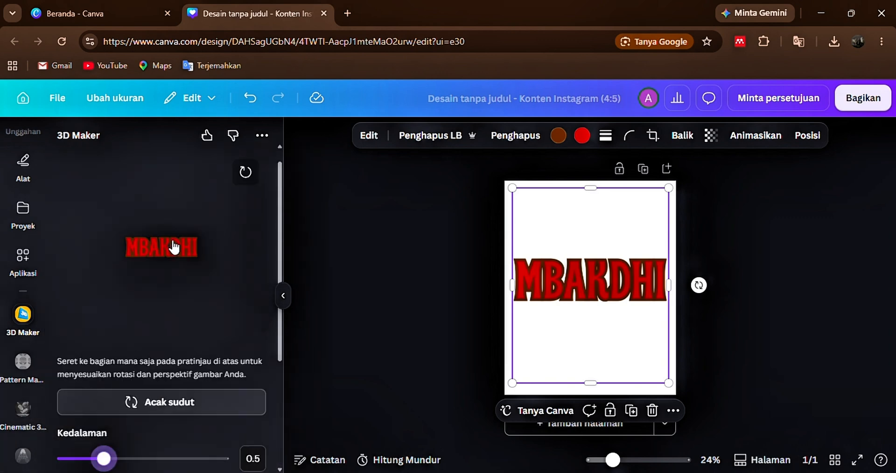
scroll(178, 276, "up", 1)
mouse_move(172, 318)
left_mouse_down()
mouse_move(175, 309)
mouse_move(164, 313)
left_mouse_up()
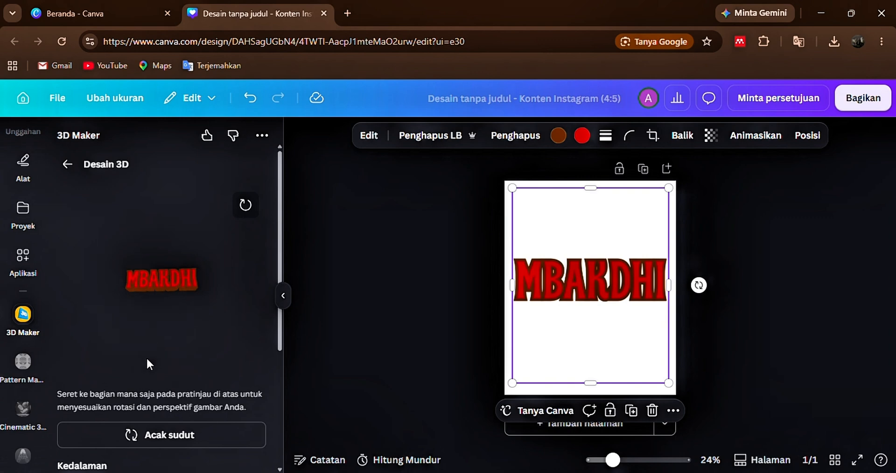
left_click(245, 205)
Set the 3D text's depth to 0.3 and its vertical rotation to 1.9, checking the preview.
scroll(140, 411, "down", 3)
left_click_drag(100, 360, 88, 360)
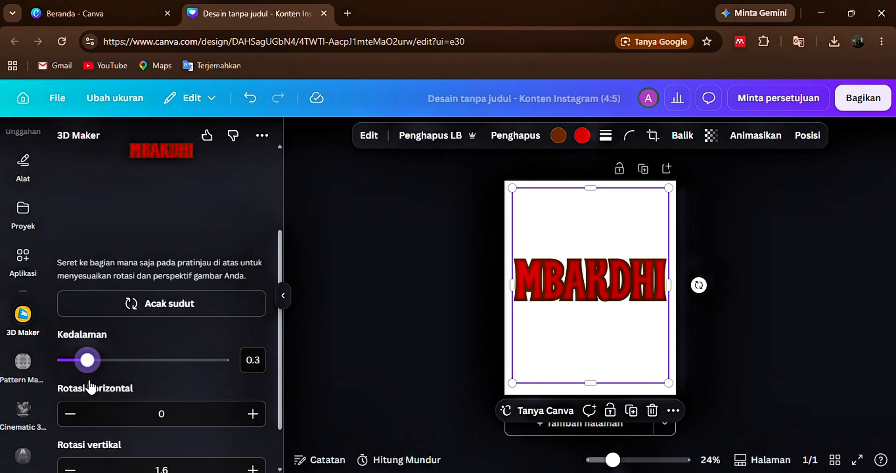
scroll(238, 398, "down", 1)
left_click(252, 413)
scroll(255, 401, "up", 5)
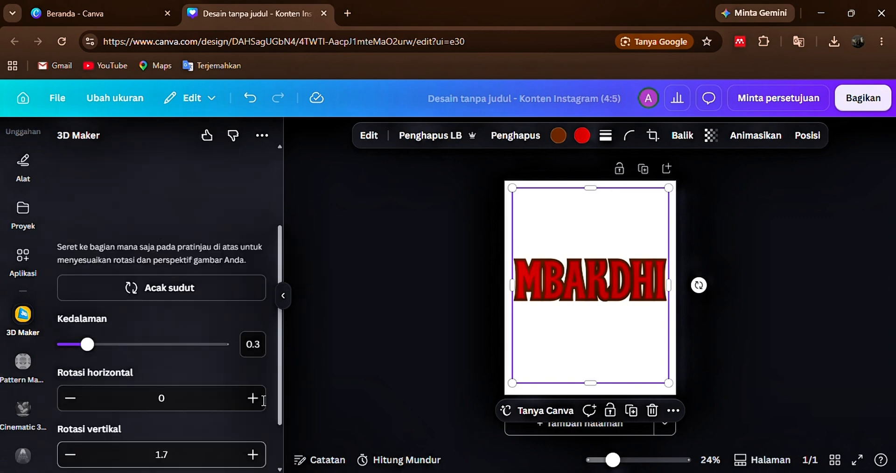
scroll(262, 404, "down", 5)
left_click(253, 412)
left_click(253, 412)
scroll(257, 411, "up", 5)
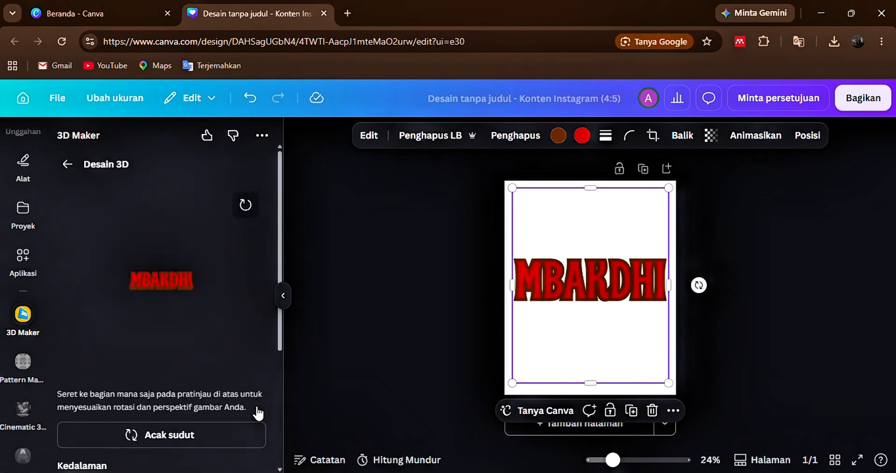
Fine-tune the 3D text's vertical rotation up and back down against the preview, settling on 1.8.
scroll(255, 413, "down", 3)
scroll(256, 413, "down", 1)
left_click(254, 413)
left_click(254, 413)
left_click(255, 413)
left_click(255, 413)
scroll(256, 407, "up", 5)
scroll(254, 397, "down", 5)
left_click(70, 414)
left_click(70, 415)
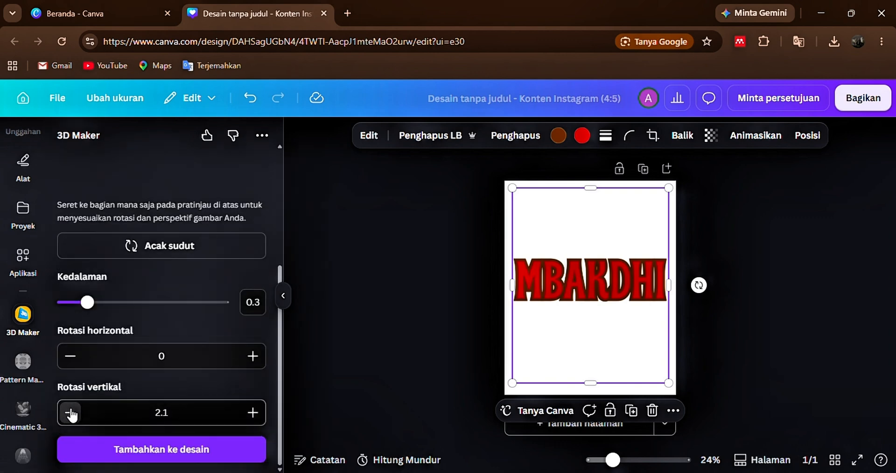
left_click(70, 414)
left_click(70, 415)
scroll(105, 392, "up", 1)
scroll(104, 392, "up", 3)
scroll(105, 392, "down", 3)
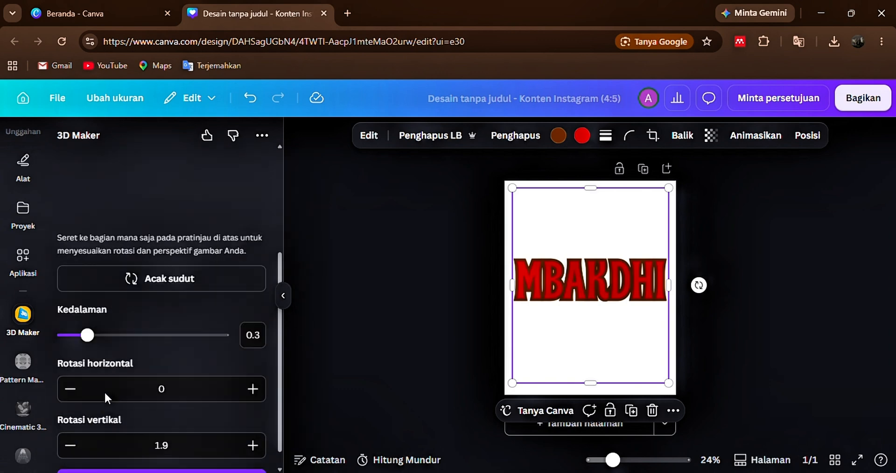
left_click(72, 416)
scroll(91, 396, "up", 4)
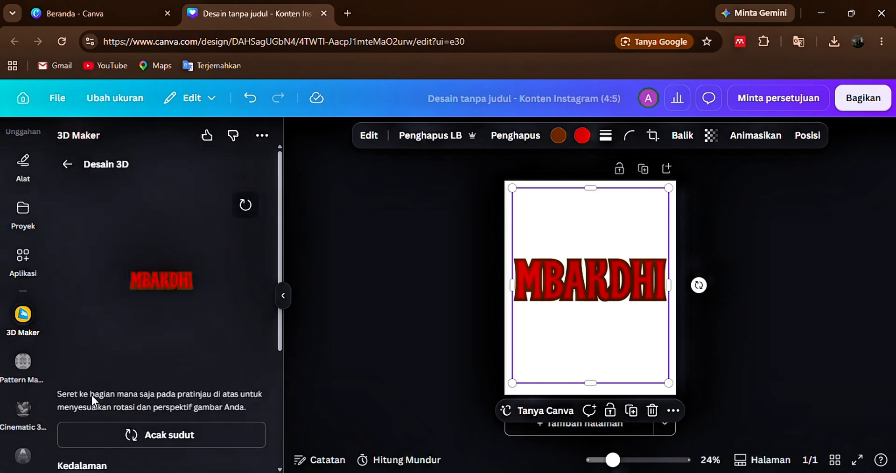
scroll(92, 395, "down", 4)
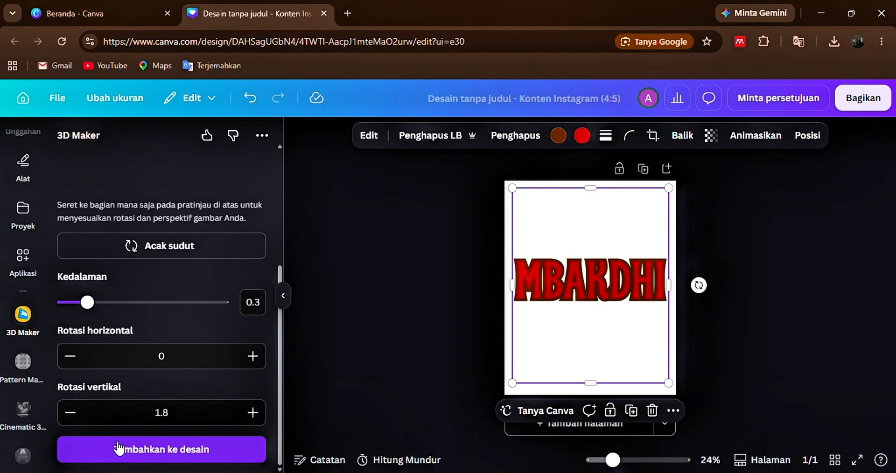
Add the 3D text to the design, and shrink and reposition the upper text image on the page.
left_click(156, 451)
left_click(654, 281)
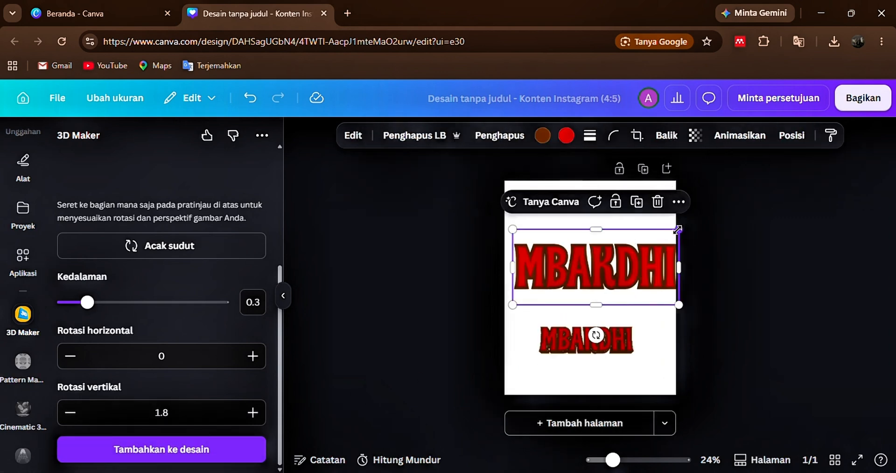
left_click_drag(677, 238, 653, 242)
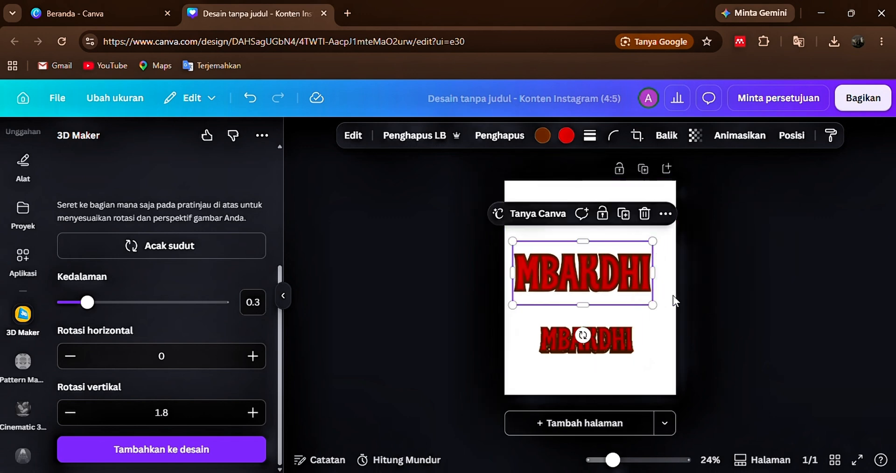
left_click_drag(607, 281, 619, 269)
left_click(742, 306)
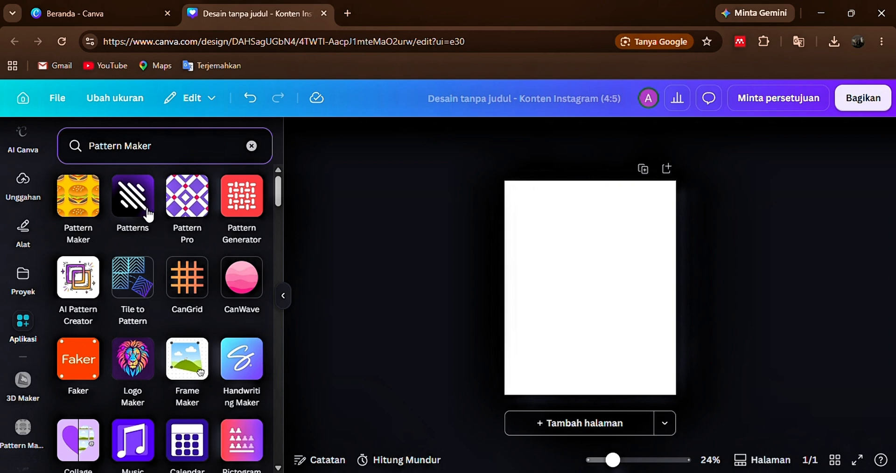
Open Pattern Maker and load the burger image 16ae858fbc7387ba67e17166a6b2e8ee-remove-bg-io from Downloads.
left_click(75, 210)
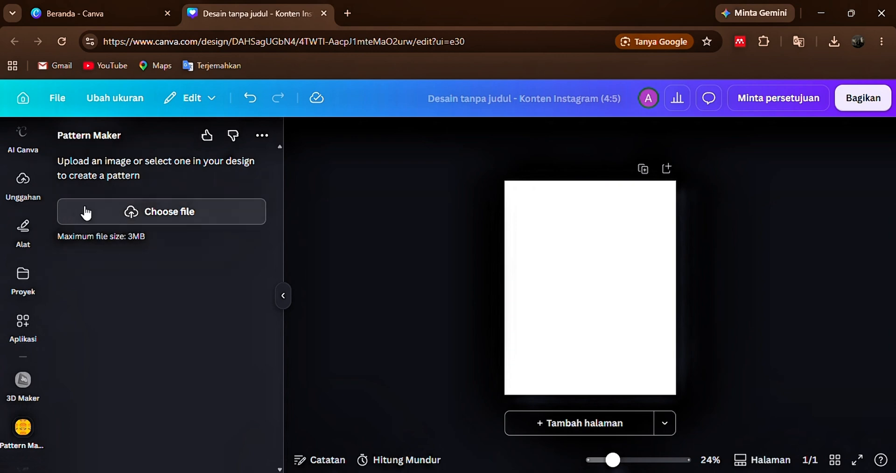
left_click(174, 208)
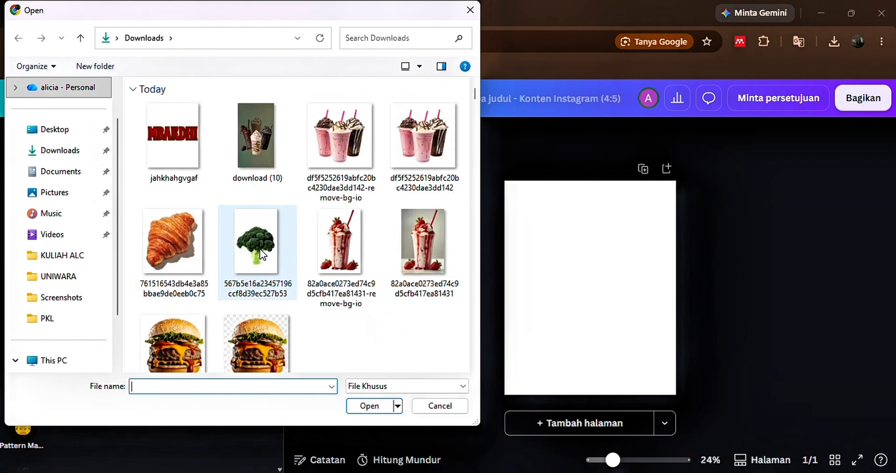
left_click(203, 354)
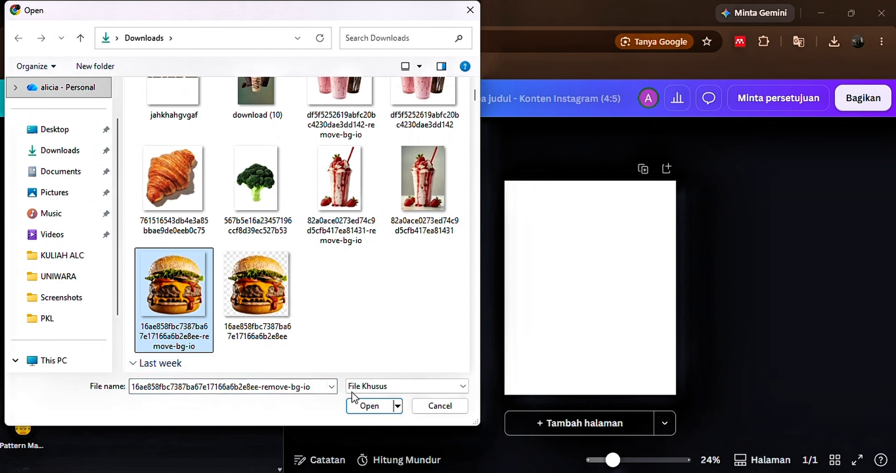
left_click(366, 407)
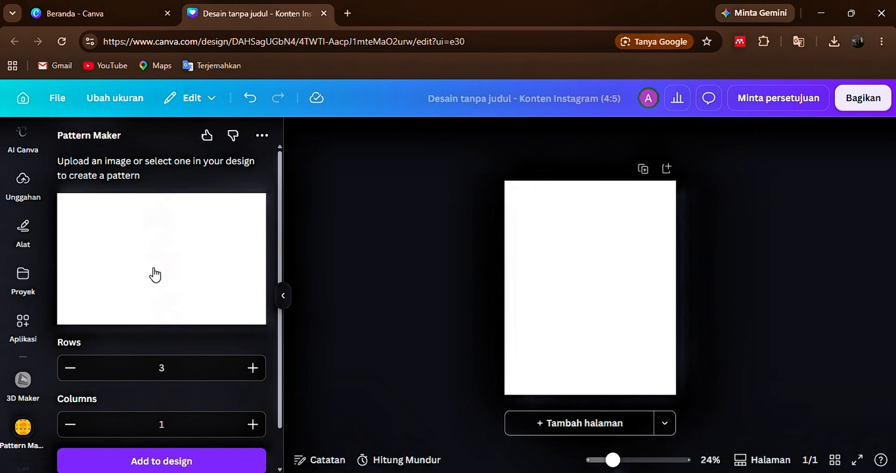
Set the burger pattern to 6 rows and 5 columns.
left_click(254, 369)
left_click(253, 369)
left_click(253, 369)
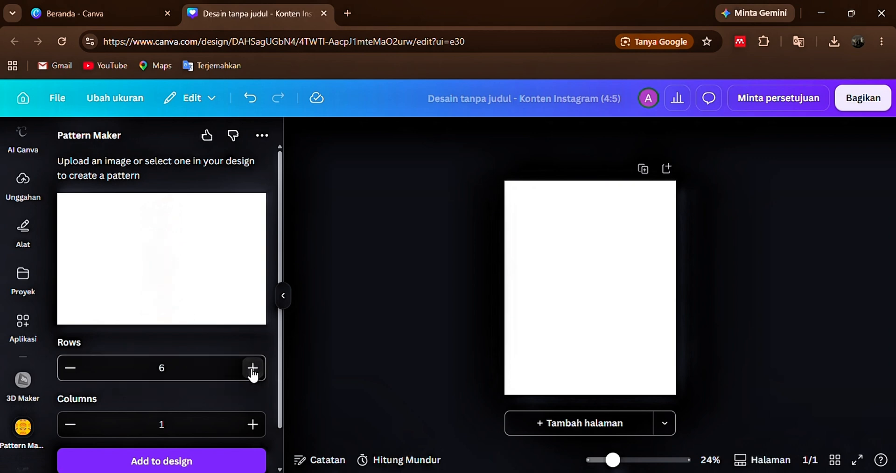
left_click(251, 425)
left_click(251, 425)
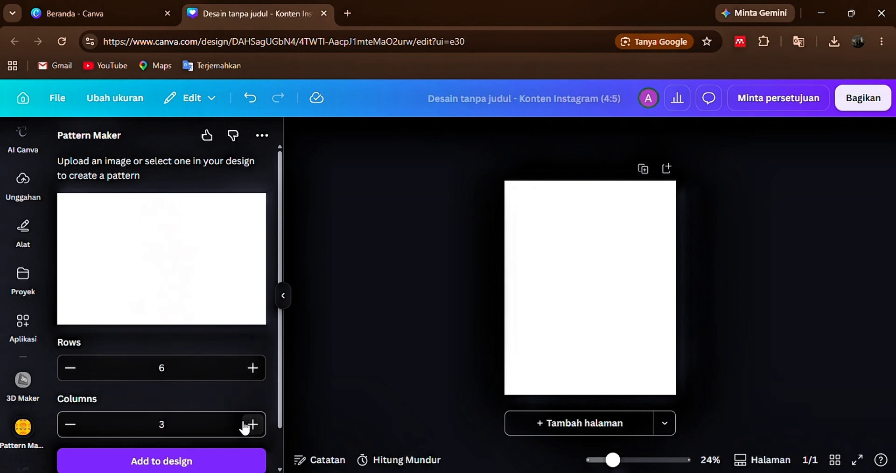
left_click(251, 425)
left_click(251, 425)
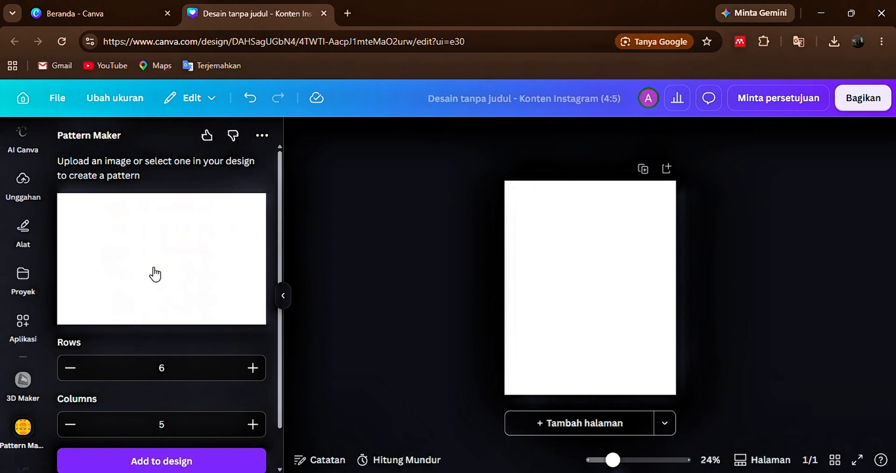
Change the burger pattern to 8 rows and 7 columns.
left_click(252, 425)
left_click(252, 425)
left_click(252, 369)
left_click(252, 369)
left_click(253, 369)
left_click(252, 368)
left_click(253, 368)
left_click(253, 370)
left_click(70, 378)
left_click(71, 377)
left_click(70, 377)
left_click(70, 378)
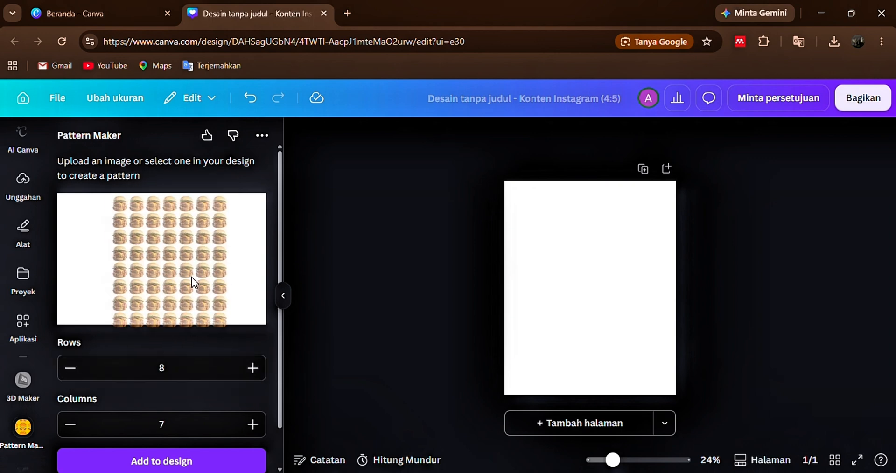
Add the burger pattern to the design and enlarge it from the page's upper-left corner to span the full page width.
scroll(186, 351, "down", 1)
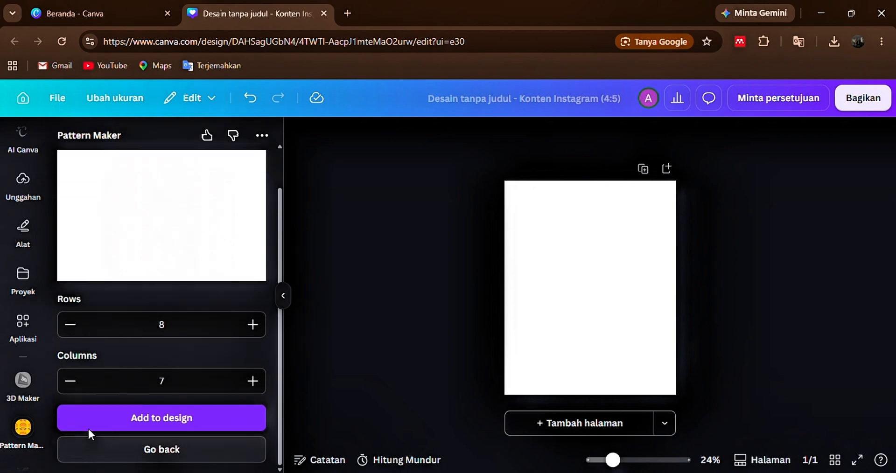
left_click(160, 423)
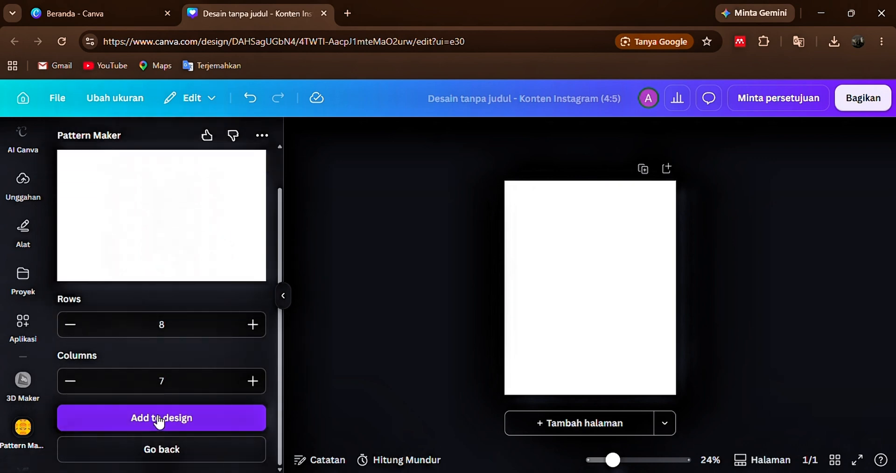
left_click_drag(578, 310, 528, 247)
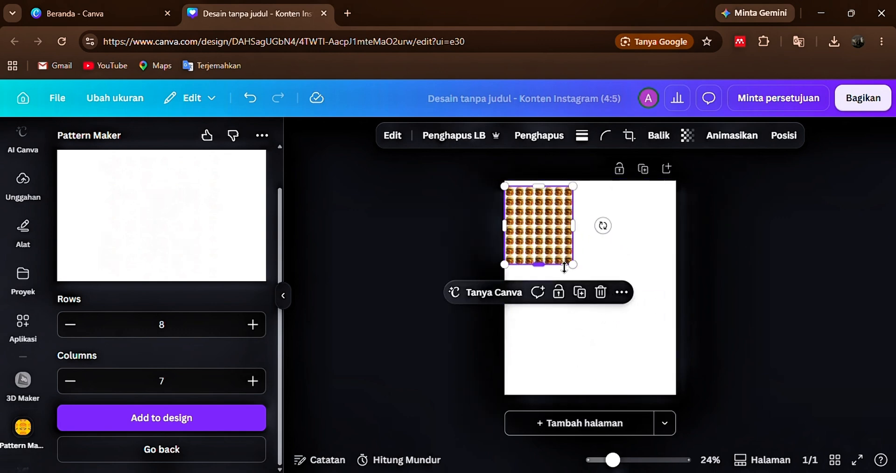
left_click_drag(574, 265, 646, 414)
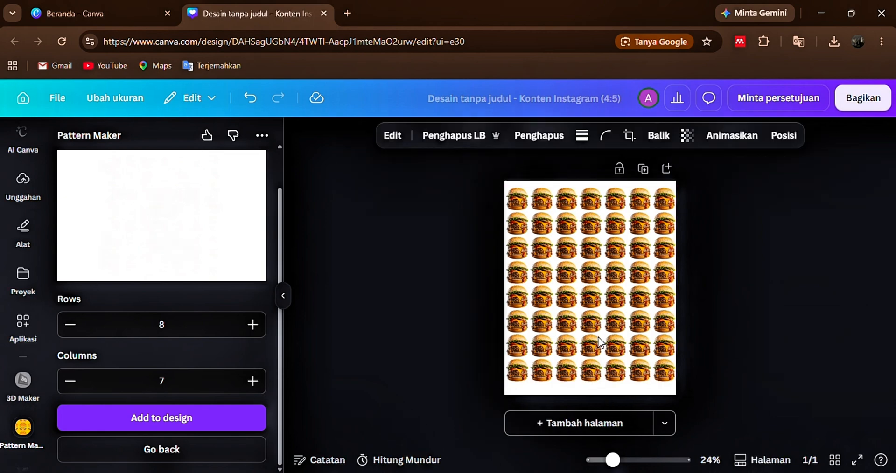
left_click(711, 374)
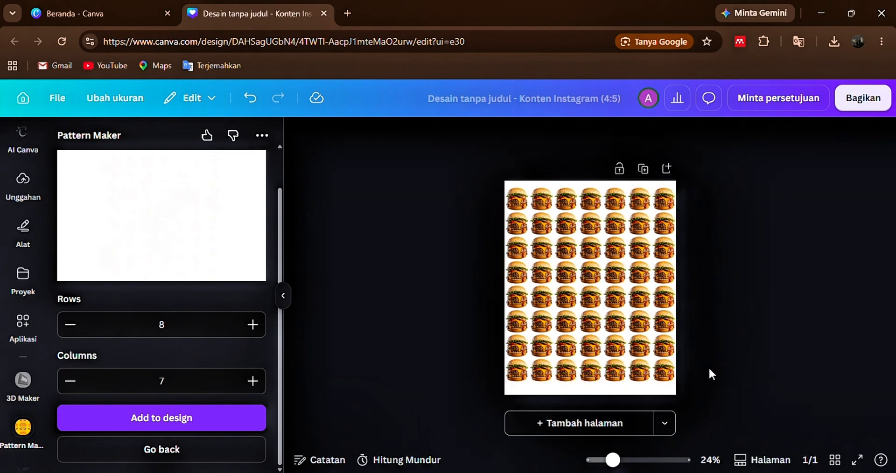
left_click(653, 464)
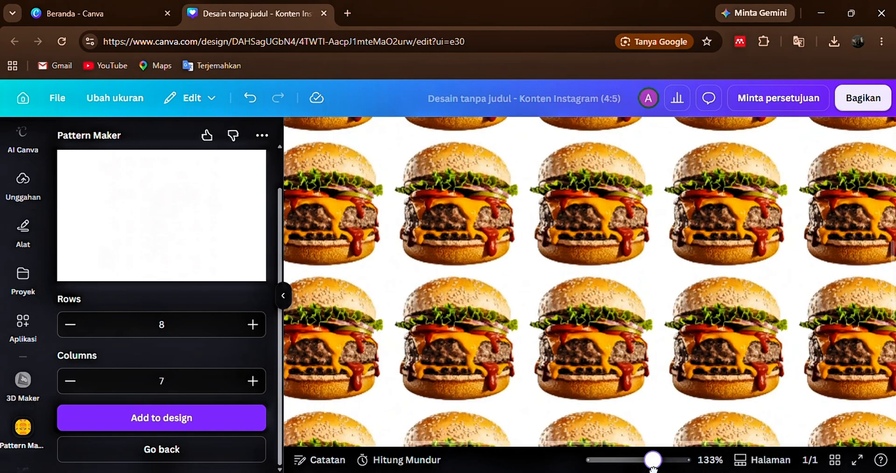
left_click_drag(654, 467, 625, 461)
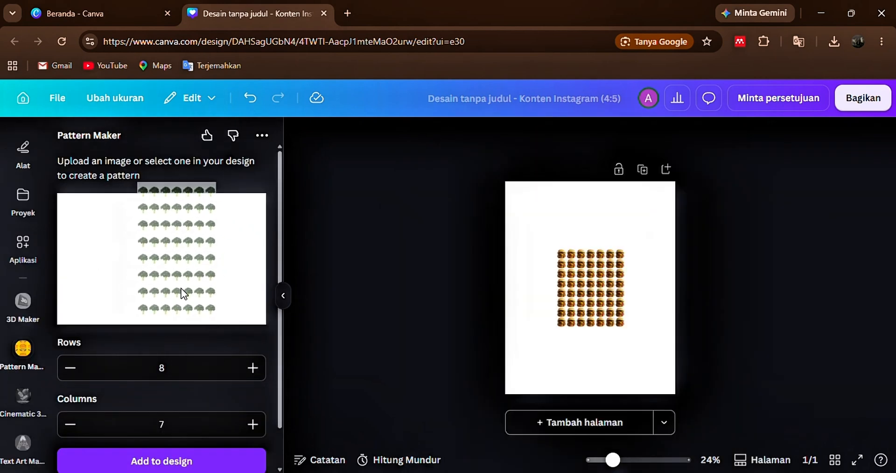
Set the broccoli pattern to 3 rows and 9 columns.
left_click(74, 374)
left_click(75, 374)
left_click(74, 373)
left_click(75, 374)
left_click(75, 374)
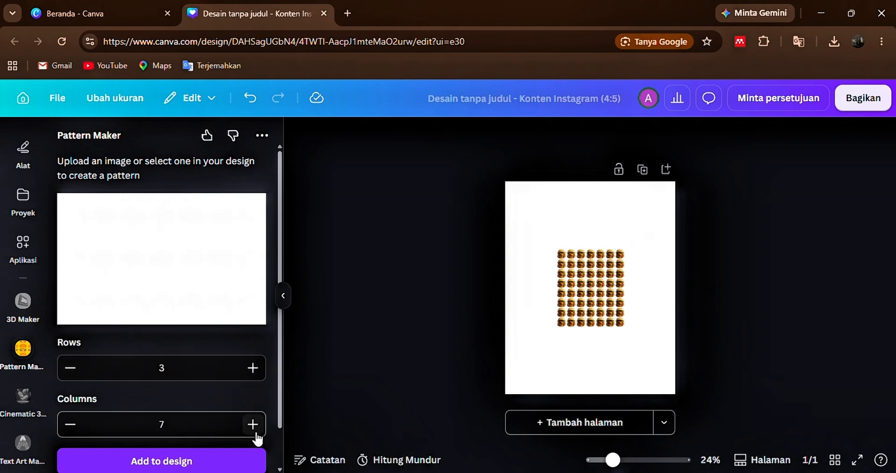
left_click(252, 427)
left_click(252, 427)
Add the broccoli pattern to the design and enlarge it to nearly the page's width.
left_click(217, 462)
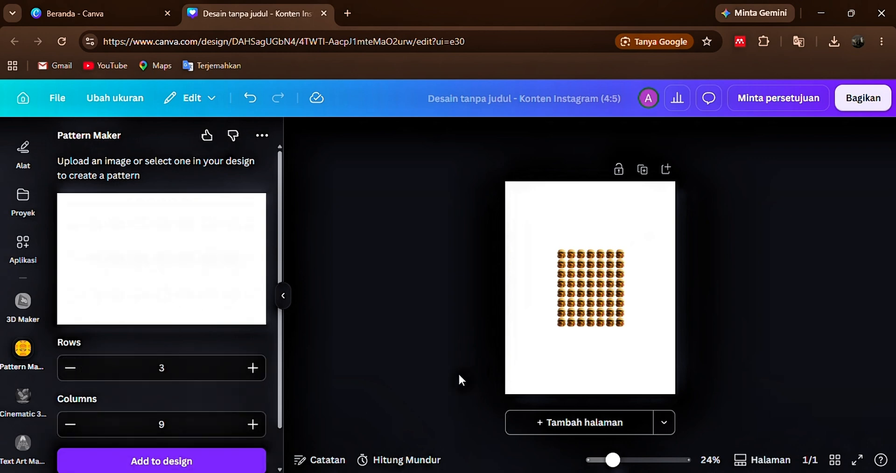
left_click_drag(626, 309, 722, 354)
mouse_move(613, 461)
left_mouse_down()
mouse_move(657, 460)
mouse_move(609, 461)
left_mouse_up()
left_click(636, 356)
Move the burger pattern to the upper part of the page, enlarge it slightly, and place the broccoli pattern along the page's lower edge.
left_click_drag(595, 265, 595, 214)
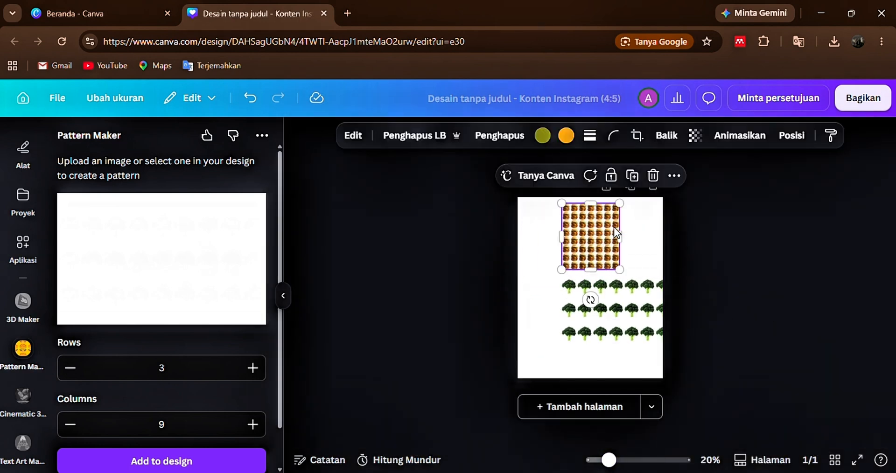
left_click_drag(621, 270, 640, 292)
left_click_drag(649, 324, 609, 353)
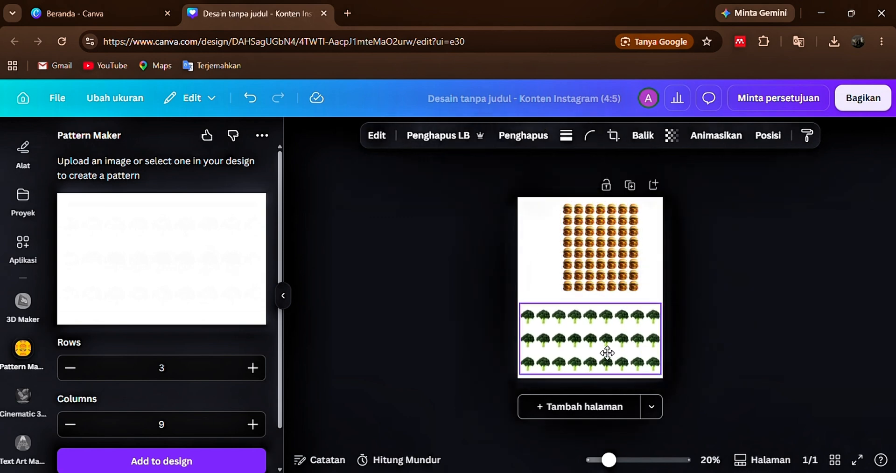
left_click(700, 362)
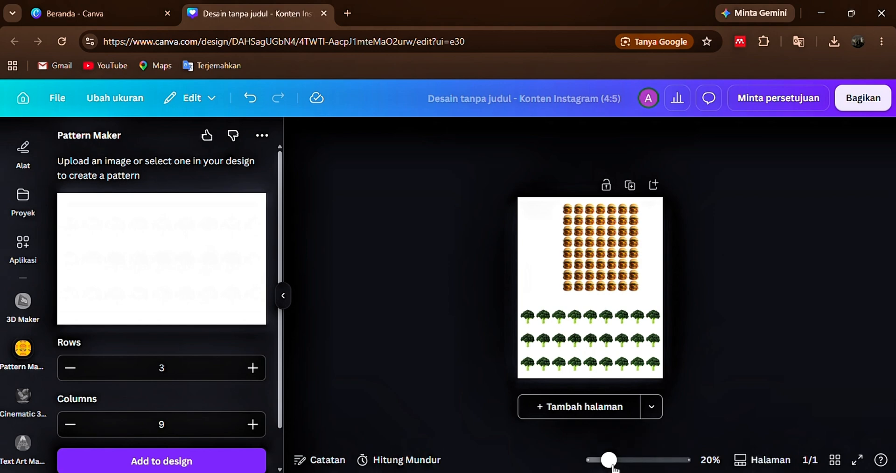
Inspect the burger and broccoli patterns on the page up close.
left_click_drag(609, 461, 638, 460)
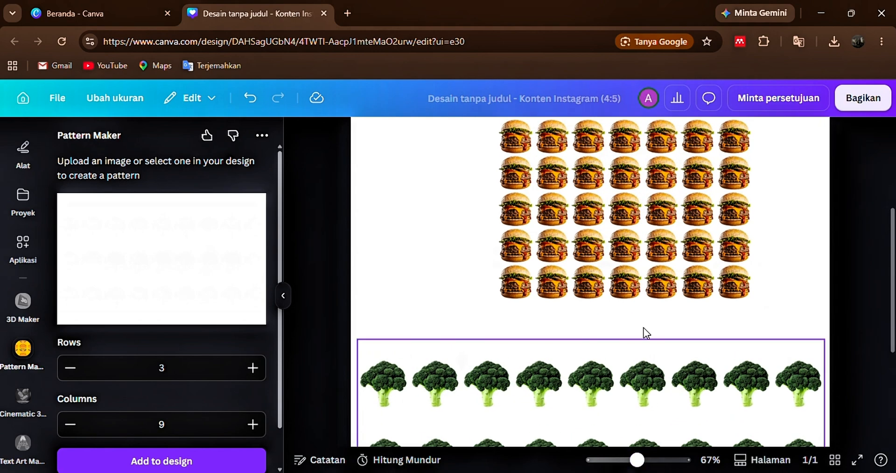
scroll(651, 292, "up", 5)
scroll(659, 295, "down", 3)
scroll(658, 308, "down", 5)
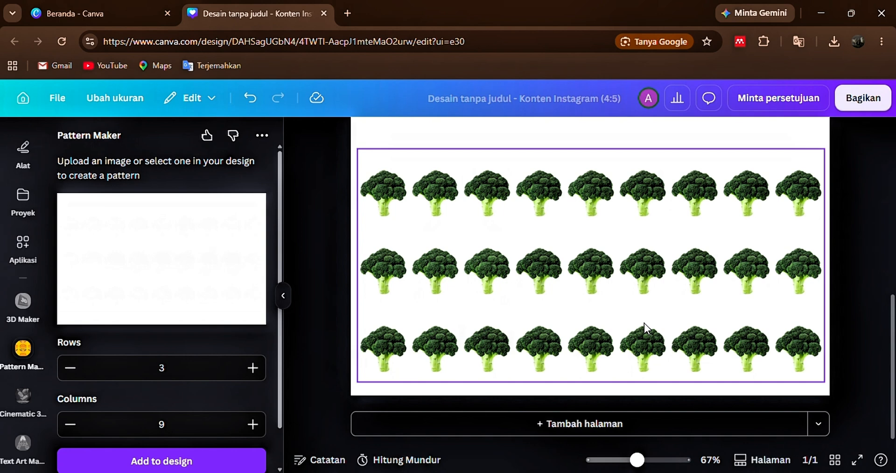
scroll(644, 323, "up", 5)
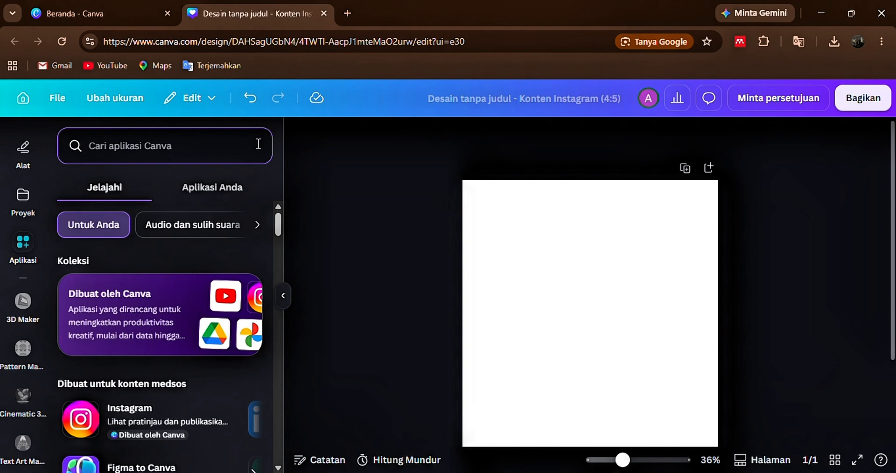
Search the Canva apps for "Cinematics 3D Ads" and open the Cinematic 3D Ads app.
type("Cinema")
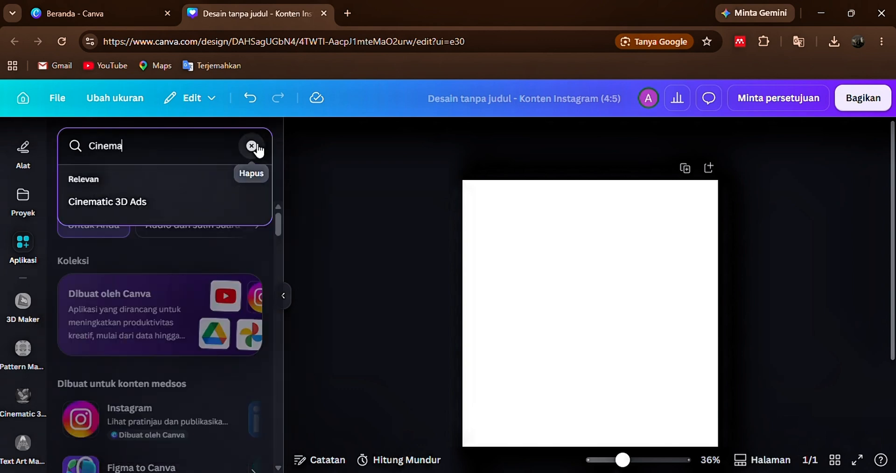
type("tics")
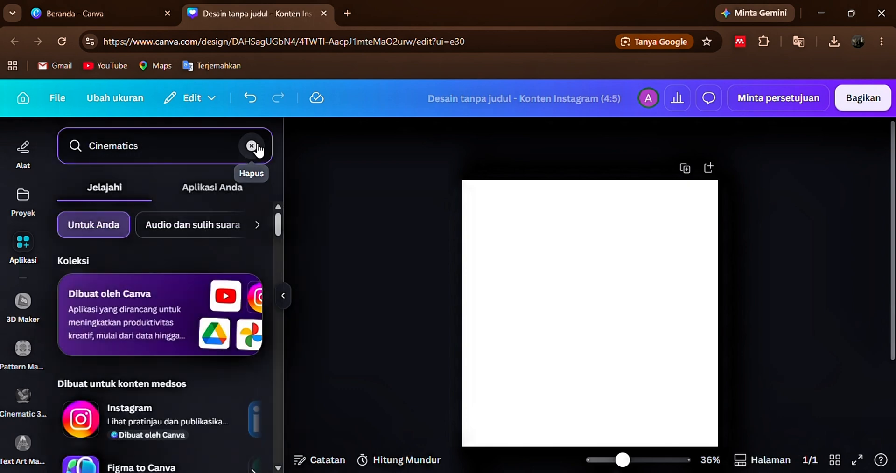
type(" #D Ads")
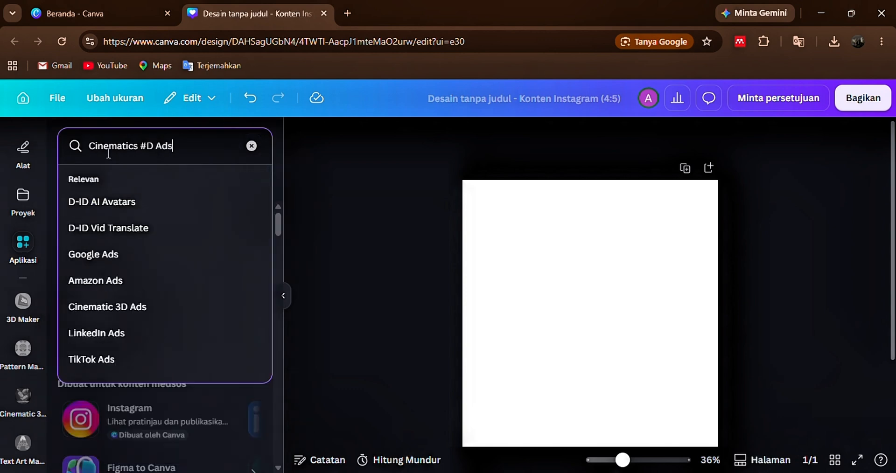
key("BackSpace")
type("3")
key("Return")
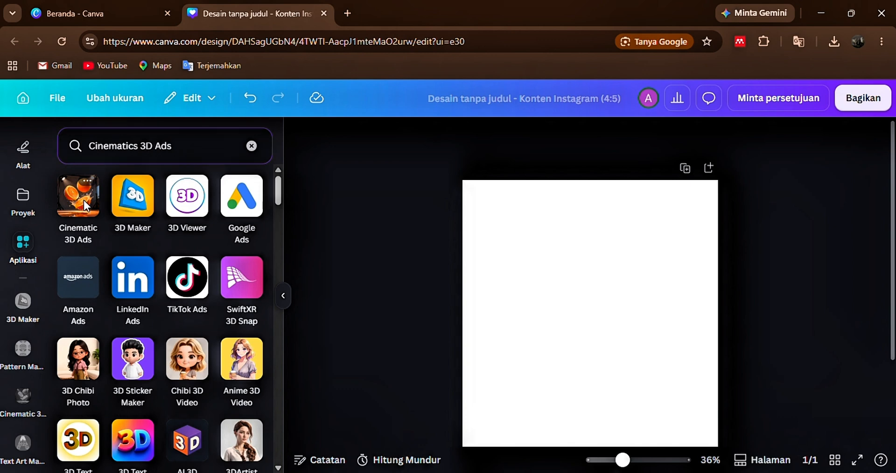
left_click(85, 204)
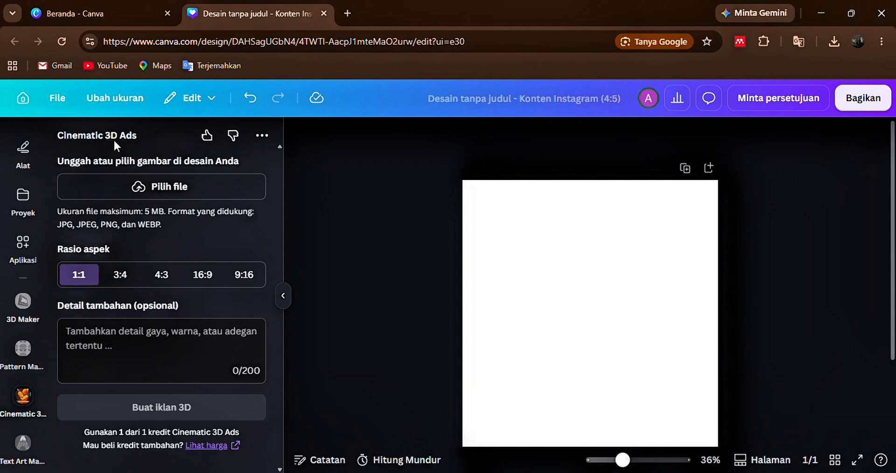
Load the strawberry milkshake image 82a0ace0273ed74c9d5cfb417ea81431-remove-bg-io from Downloads as the source image.
left_click(138, 189)
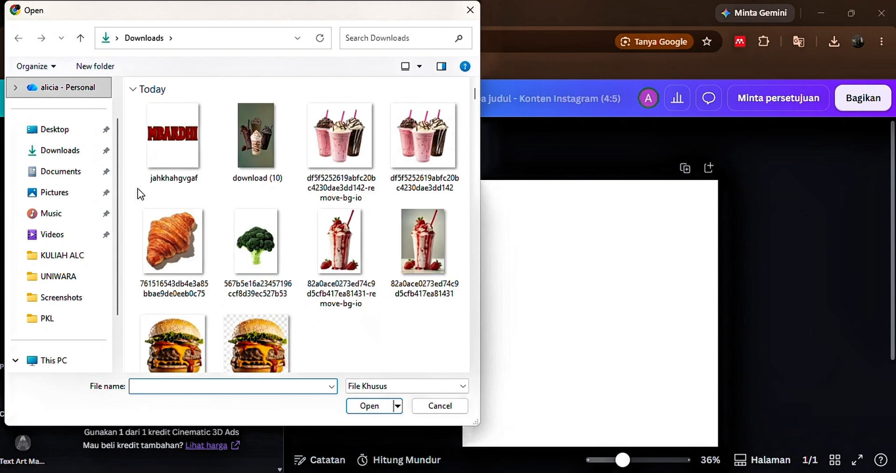
left_click(363, 242)
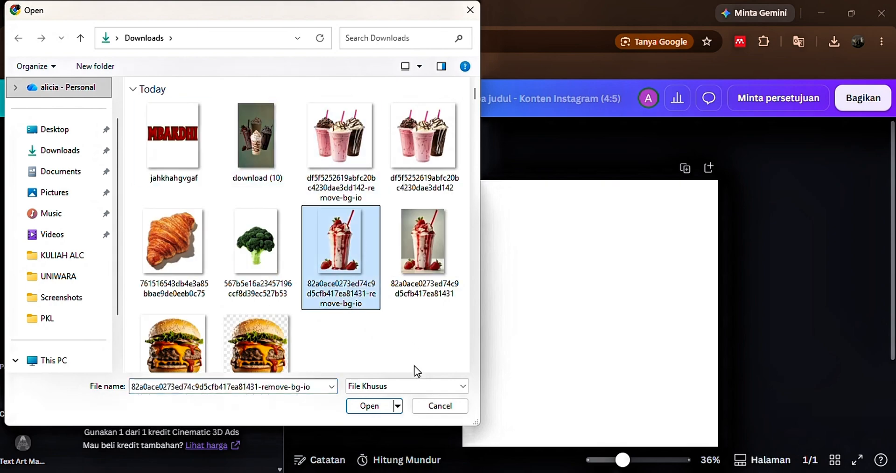
left_click(366, 406)
Set the ad's aspect ratio to 16:9 and generate the 3D ad without additional details.
scroll(238, 312, "down", 2)
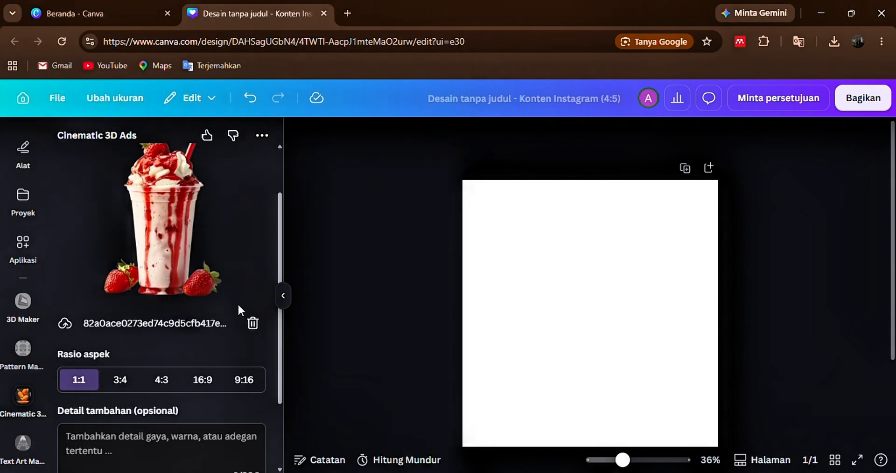
scroll(238, 309, "down", 2)
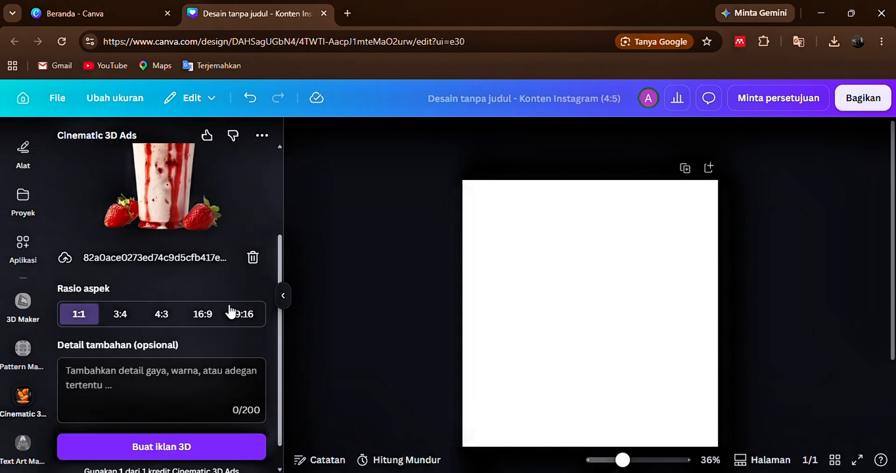
left_click(121, 314)
left_click(168, 315)
left_click(202, 315)
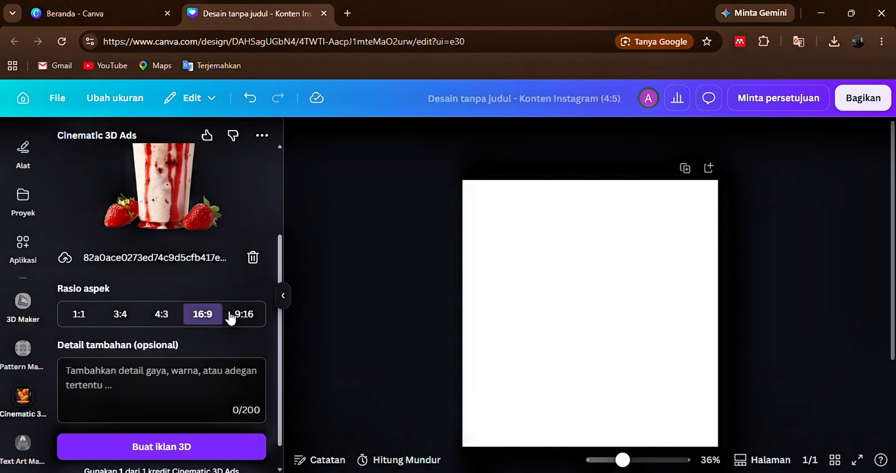
scroll(238, 319, "up", 4)
scroll(239, 320, "up", 1)
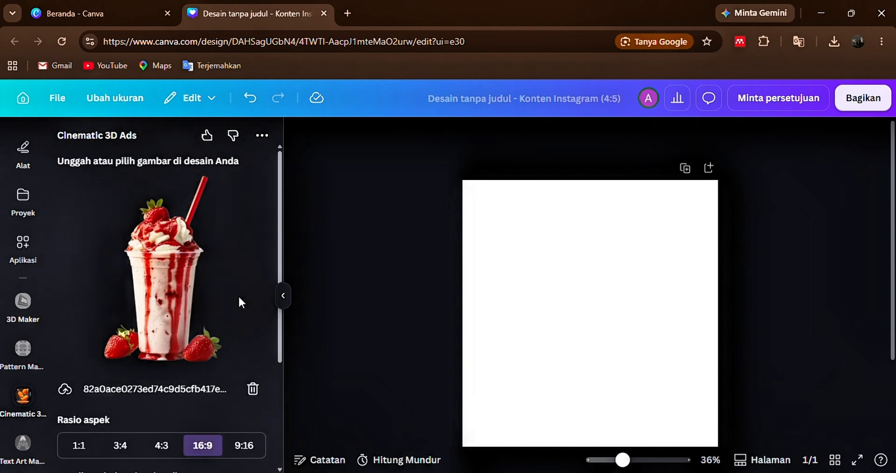
scroll(241, 283, "down", 4)
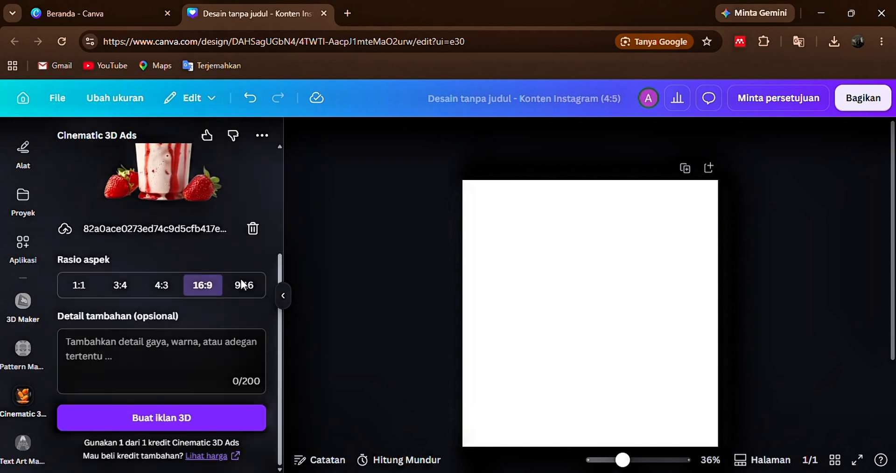
scroll(242, 284, "up", 4)
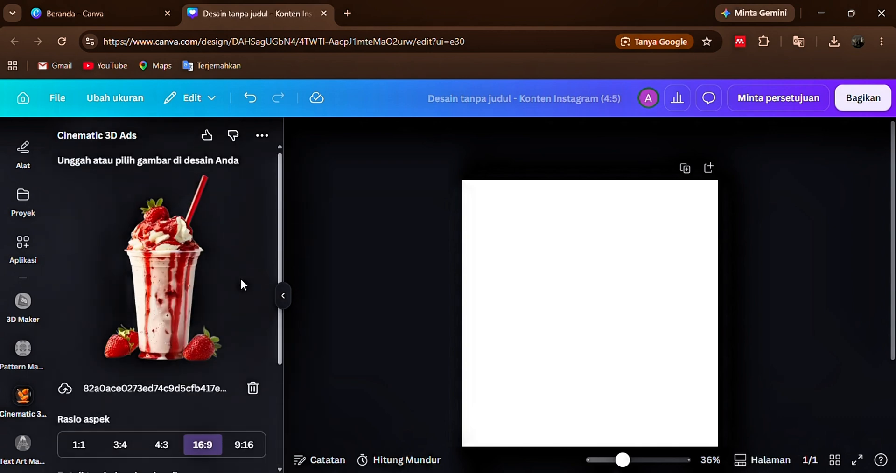
scroll(242, 284, "down", 4)
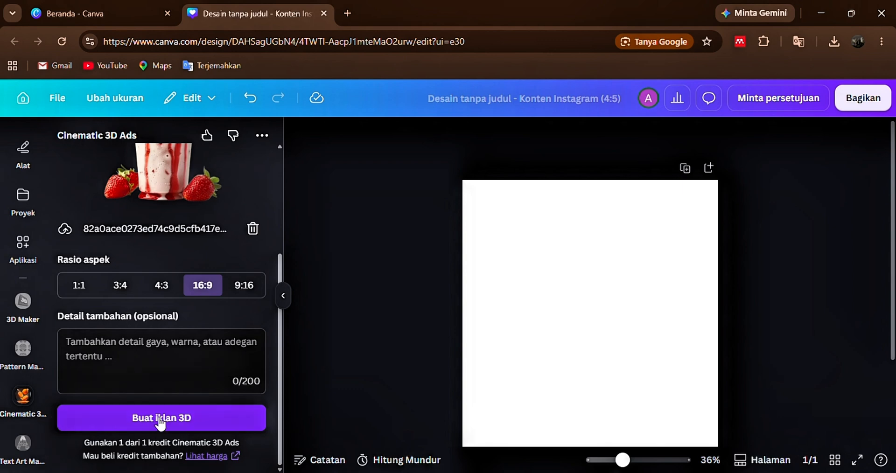
left_click(184, 429)
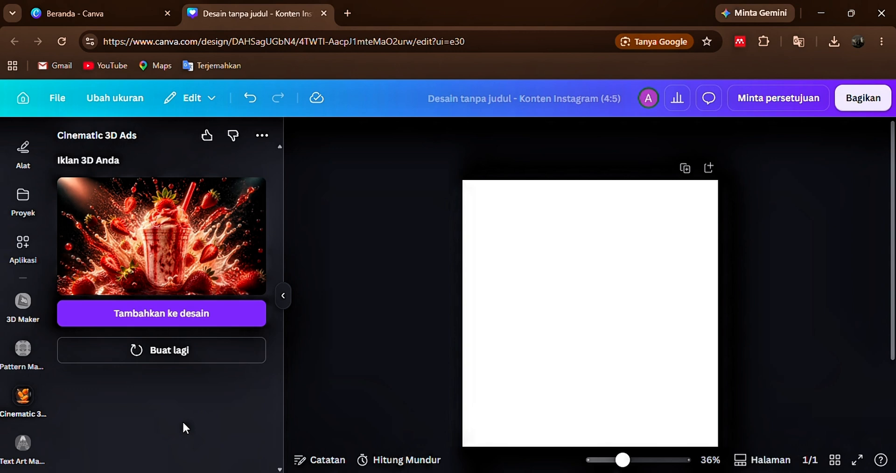
Add the generated milkshake ad to the design, move it toward the page's upper-left corner and enlarge it to nearly the page's width.
left_click(229, 314)
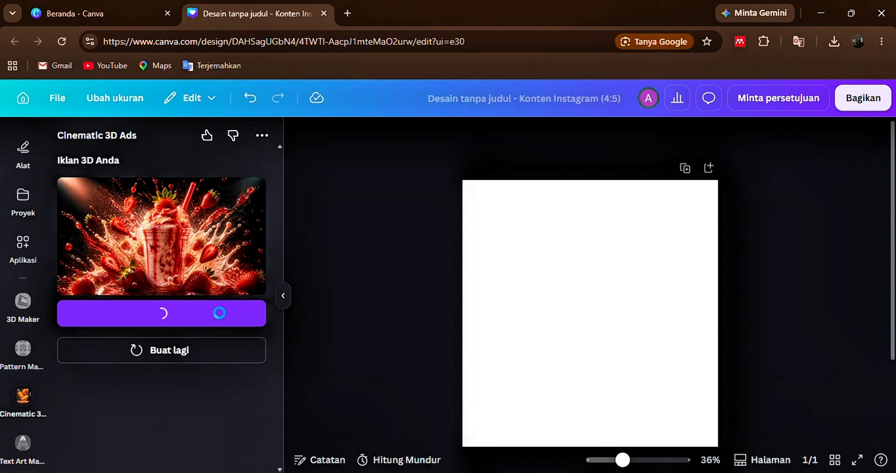
left_click_drag(598, 329, 542, 245)
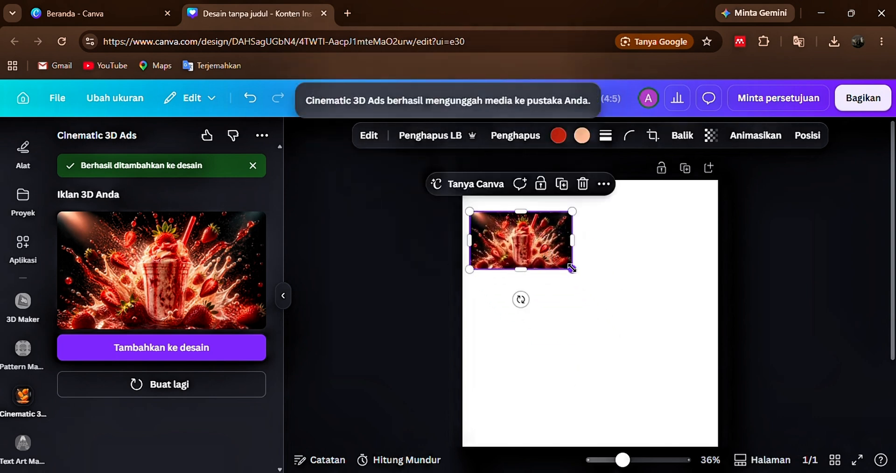
left_click_drag(573, 269, 656, 456)
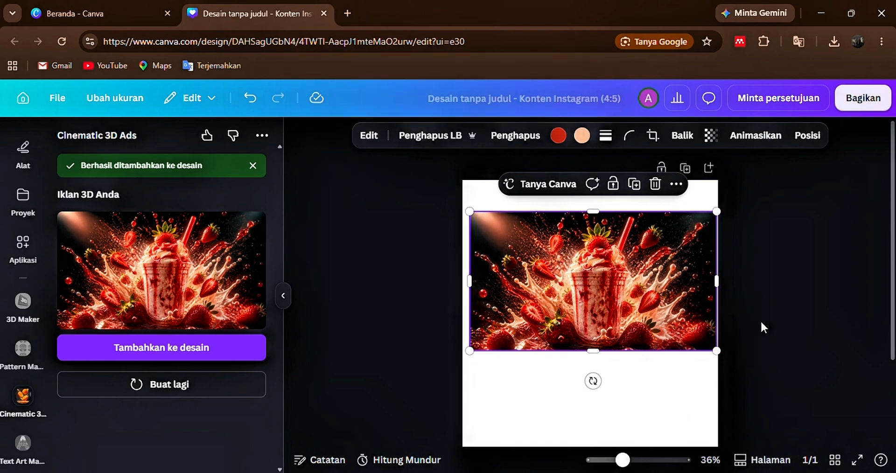
left_click(794, 324)
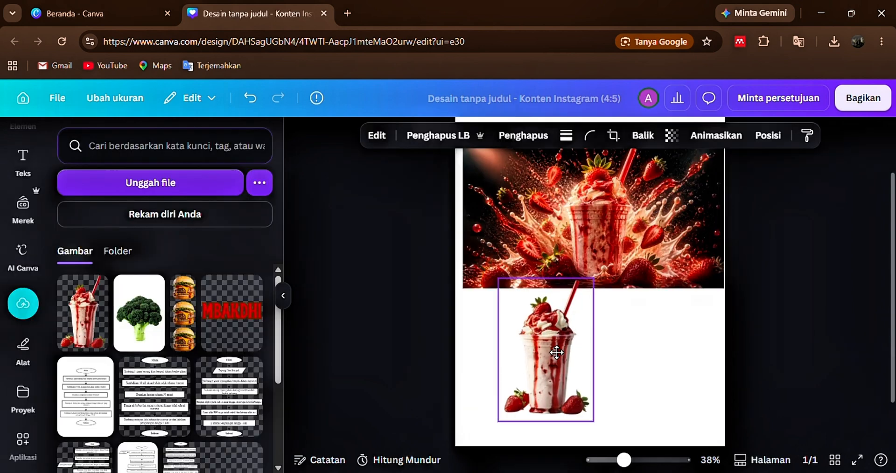
Center the original milkshake cutout below the 3D ad image and compare the two.
left_click_drag(553, 403, 606, 414)
left_click(664, 316)
scroll(666, 308, "up", 2)
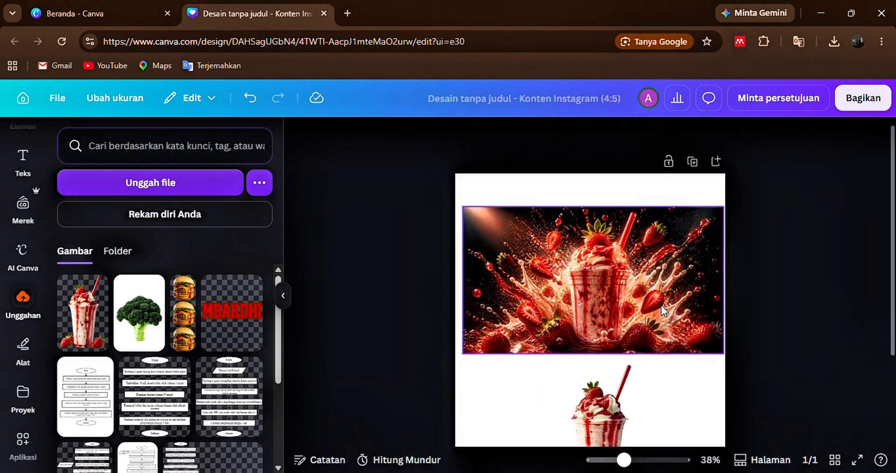
scroll(662, 306, "down", 1)
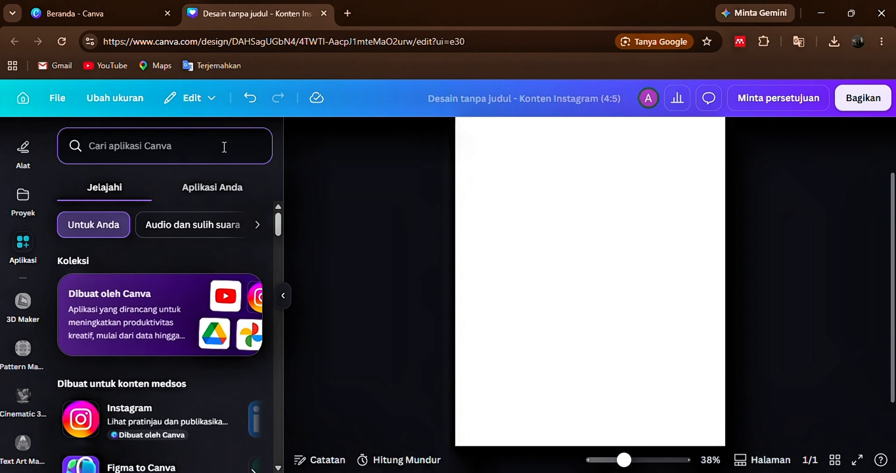
Search the Canva apps for Text Art Maker.
type("TExt")
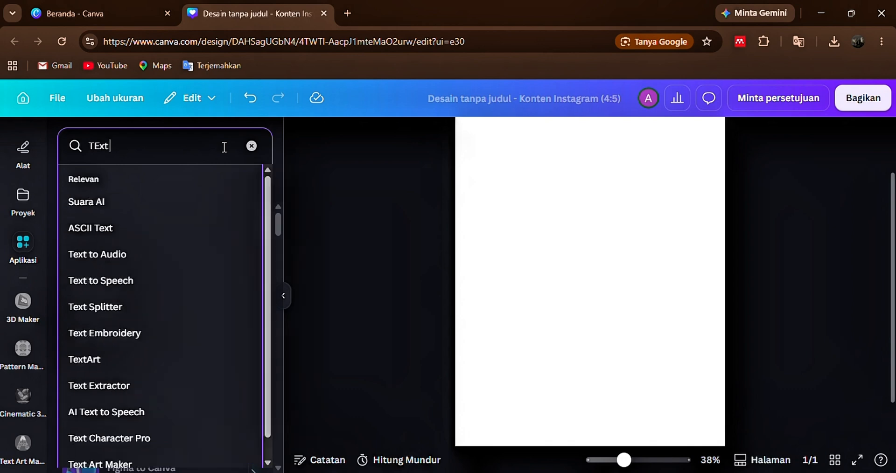
type(" Aed")
key("BackSpace")
type("r")
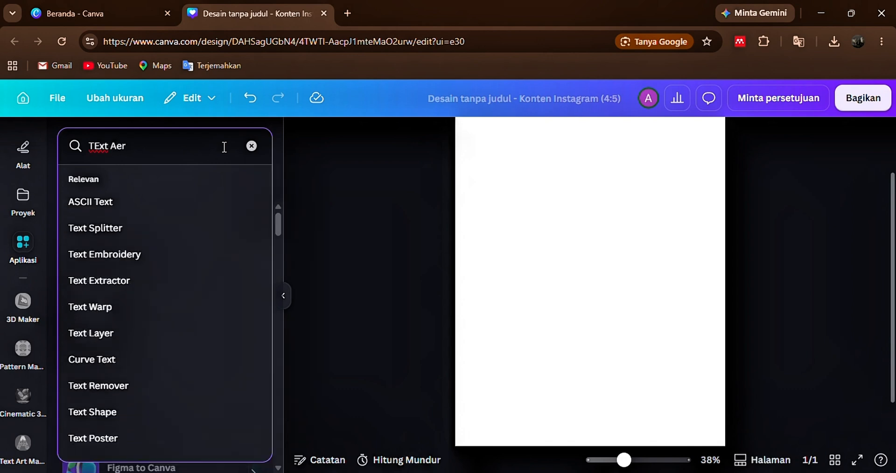
key("BackSpace")
key("BackSpace")
type("rt")
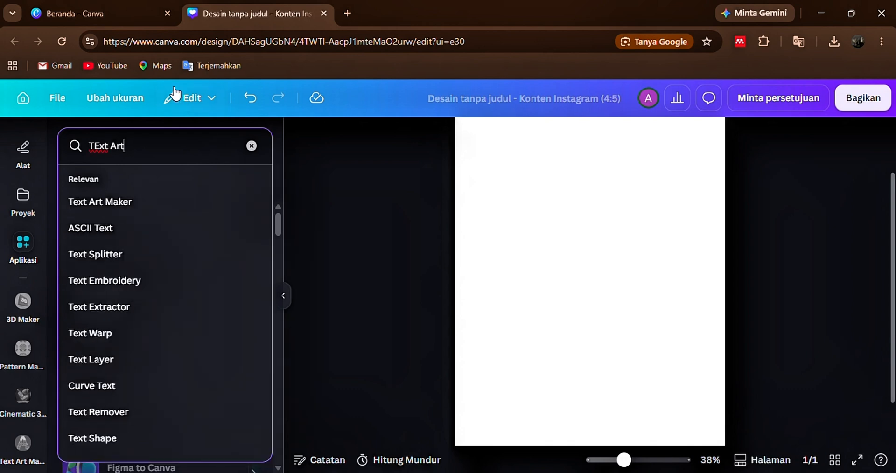
left_click(126, 202)
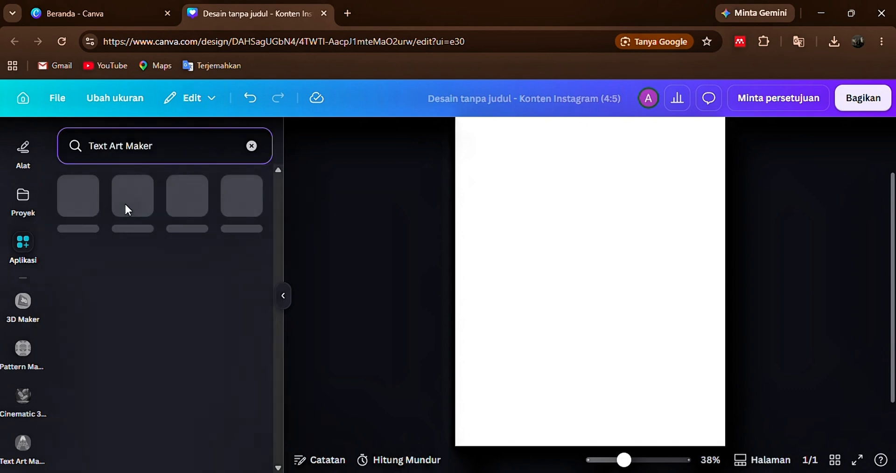
Open the Text Art Maker app and set its text to MBAKDHI.
left_click(70, 207)
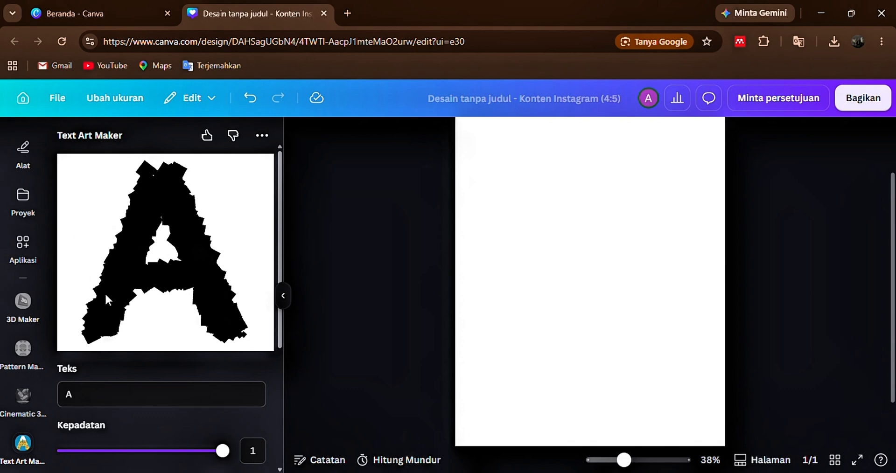
scroll(116, 304, "down", 5)
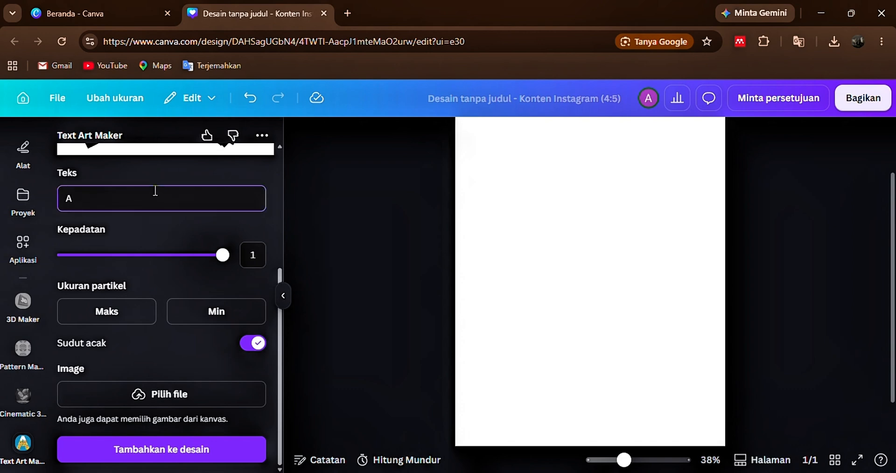
key("BackSpace")
type("MBAKDHI")
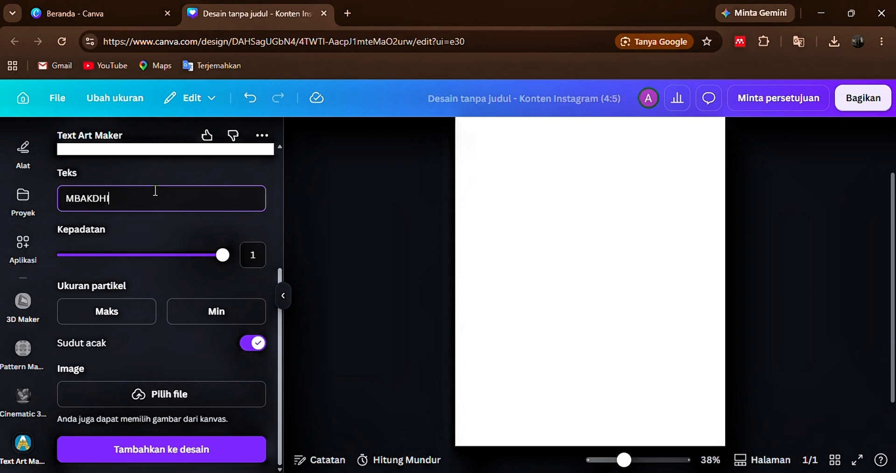
Load the croissant image from the Downloads folder as the text art's particle image.
left_click(137, 394)
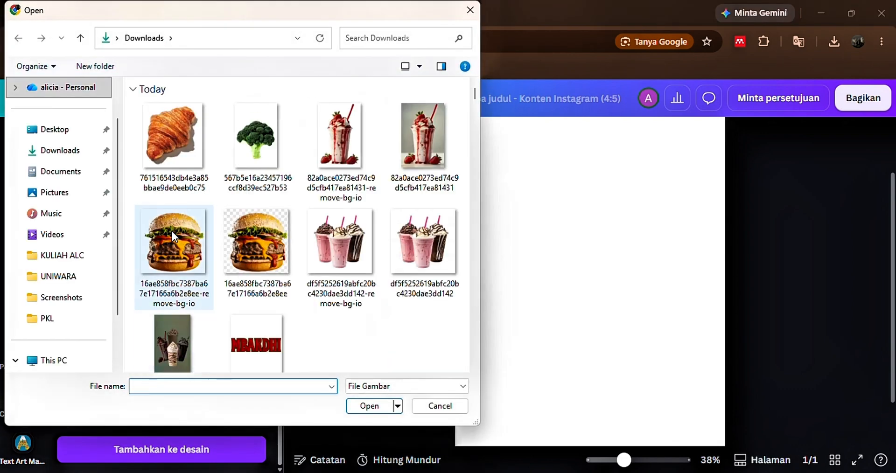
left_click(188, 240)
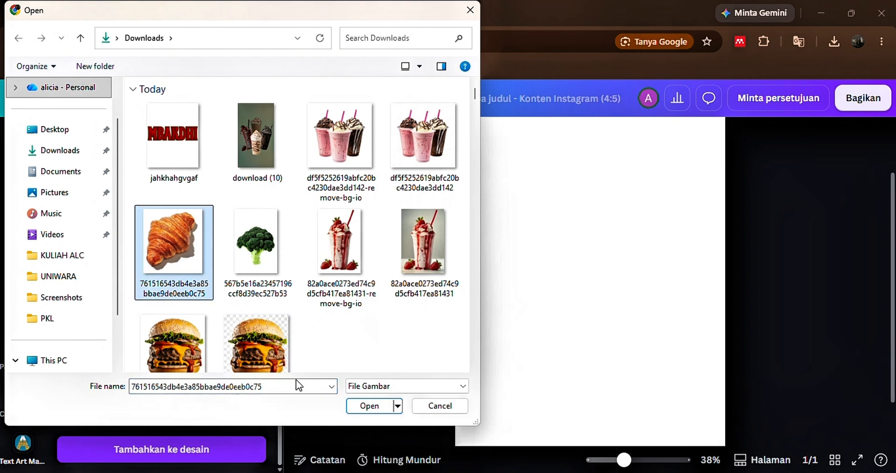
left_click(369, 406)
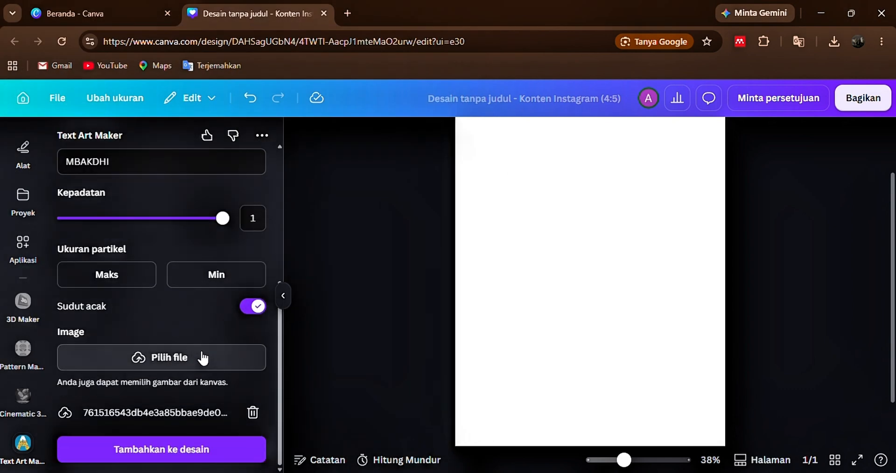
scroll(203, 358, "up", 5)
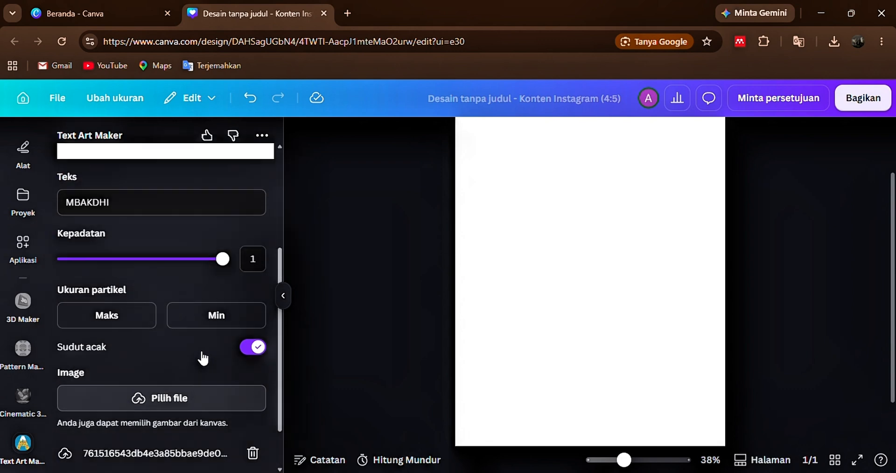
scroll(203, 357, "down", 5)
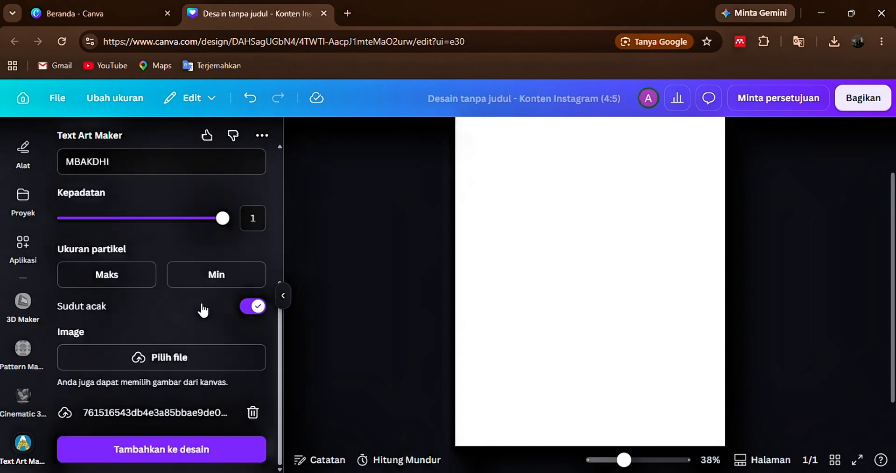
Lower the text art's density to 0.3.
scroll(206, 299, "up", 2)
left_click(202, 284)
left_click_drag(203, 284, 170, 283)
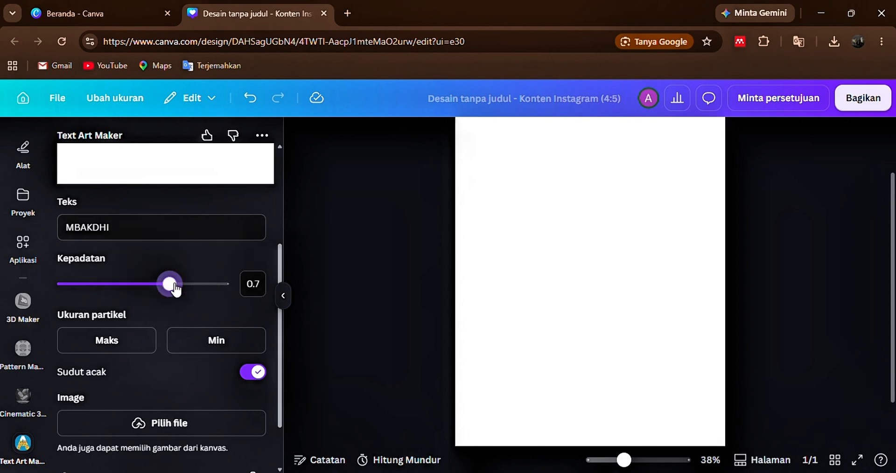
scroll(174, 352, "up", 5)
scroll(174, 392, "down", 2)
left_click_drag(170, 385, 135, 385)
left_click_drag(105, 409, 92, 436)
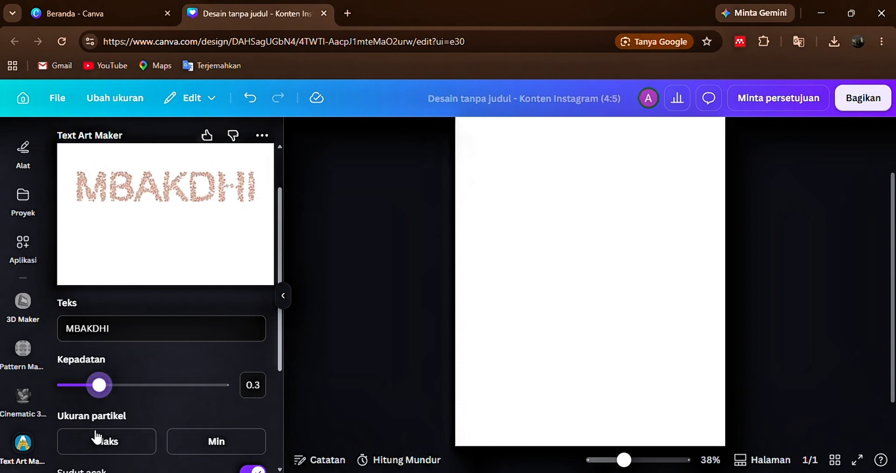
Shorten the text to MBAK and keep the density at 0.3.
left_click(150, 320)
key("BackSpace")
key("BackSpace")
key("BackSpace")
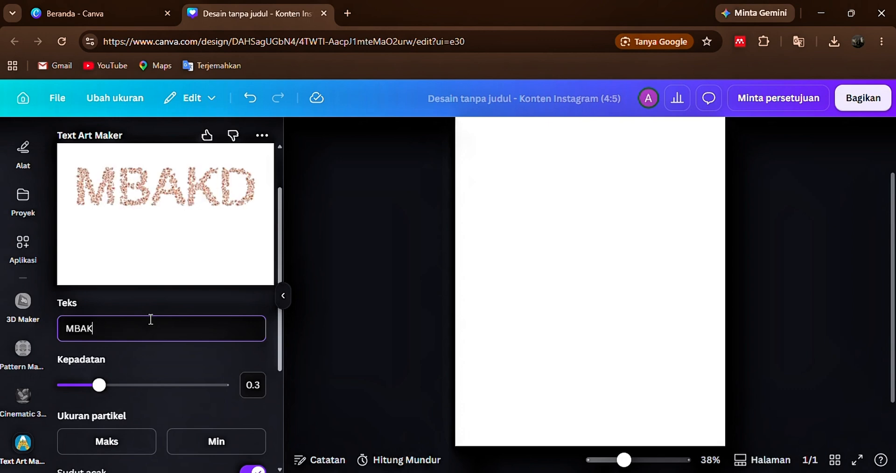
mouse_move(99, 386)
left_mouse_down()
mouse_move(134, 385)
mouse_move(98, 385)
mouse_move(88, 402)
mouse_move(97, 400)
left_mouse_up()
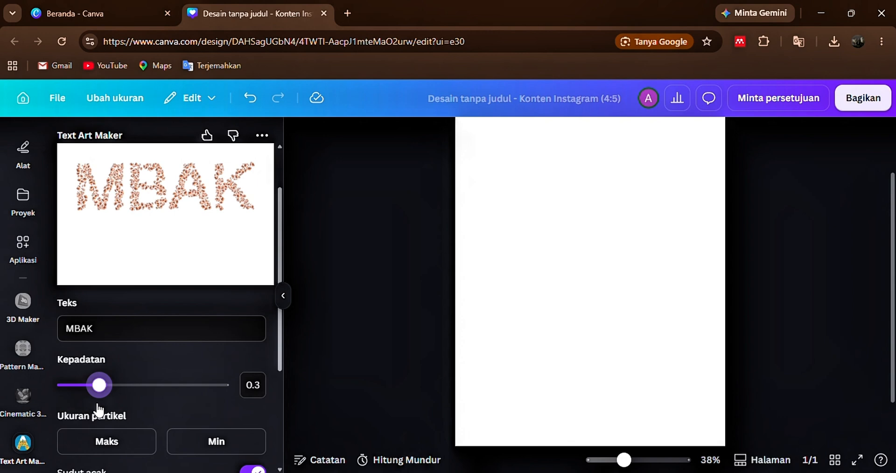
Set the maximum particle size to 5 and the minimum particle size to 4.2.
left_click(140, 448)
left_click_drag(136, 406, 176, 445)
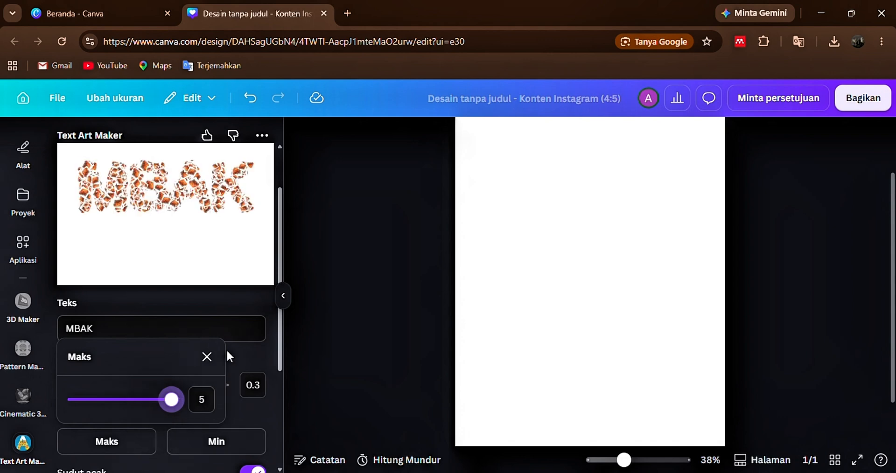
left_click(229, 354)
left_click(182, 443)
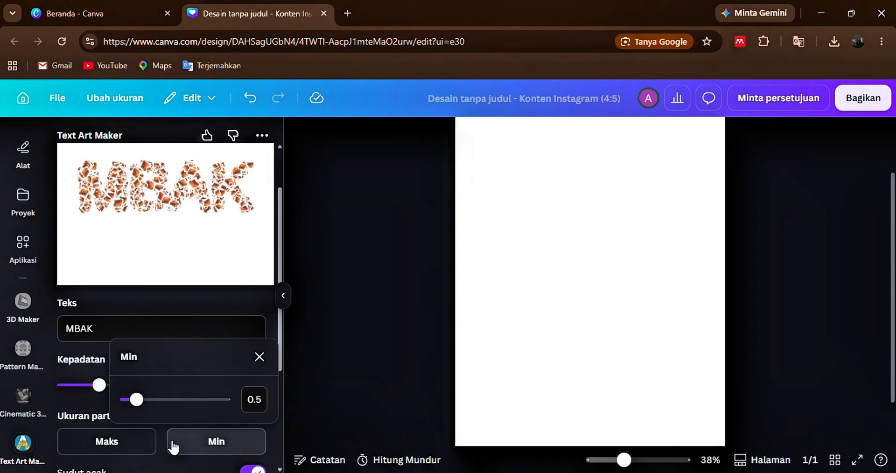
left_click_drag(137, 400, 212, 446)
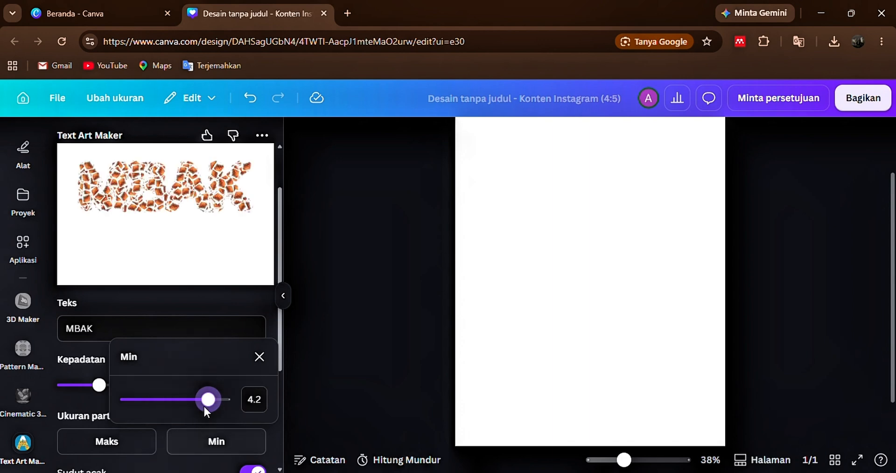
left_click(176, 302)
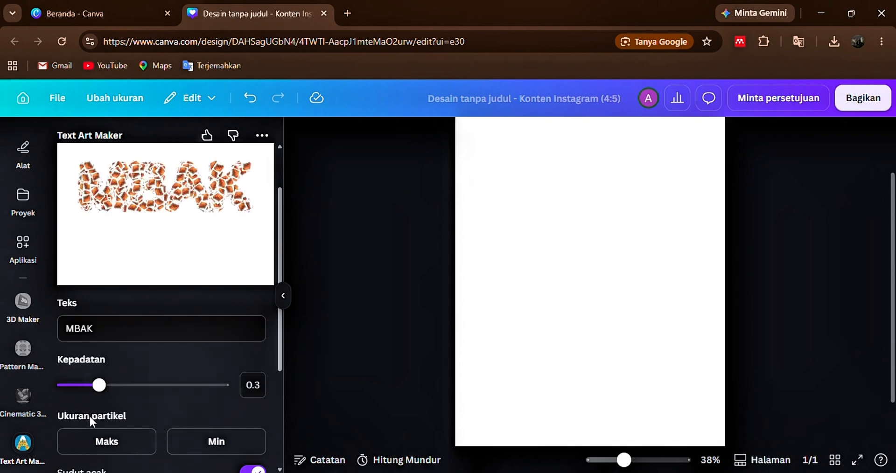
Readjust the maximum particle size, then add the croissant text art to the design and enlarge it to nearly the page's width.
left_click(100, 442)
left_click_drag(132, 400, 166, 467)
left_click(241, 369)
scroll(200, 379, "down", 3)
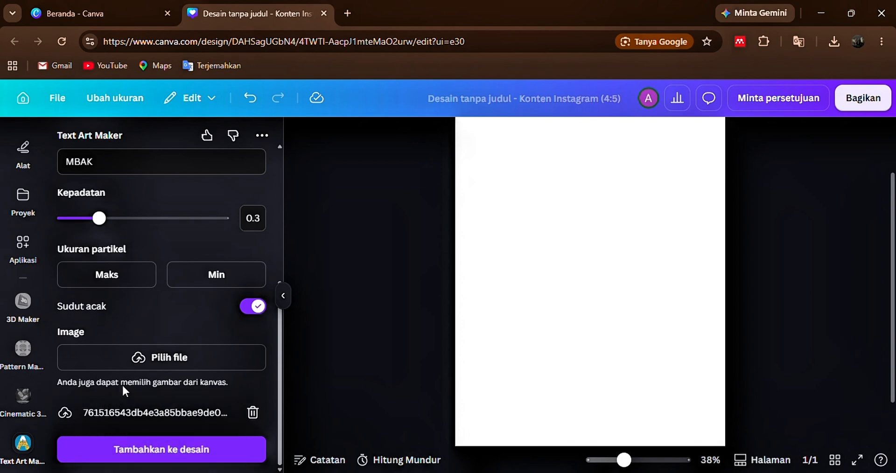
left_click(142, 448)
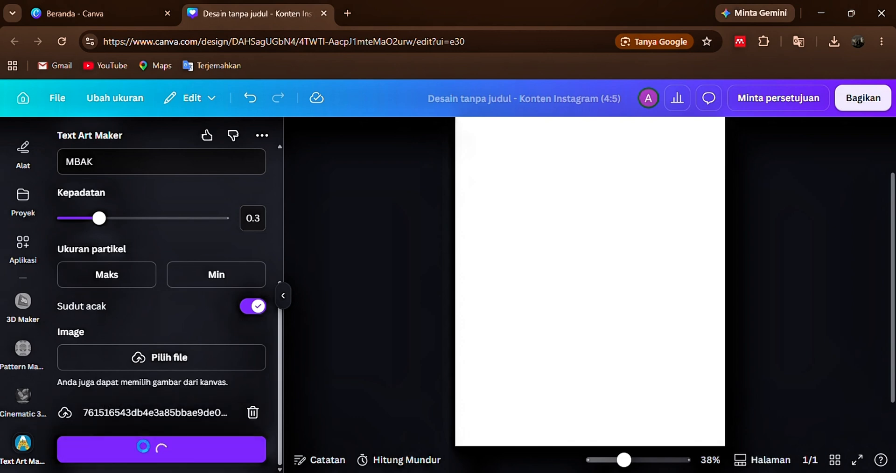
left_click_drag(643, 330, 618, 350)
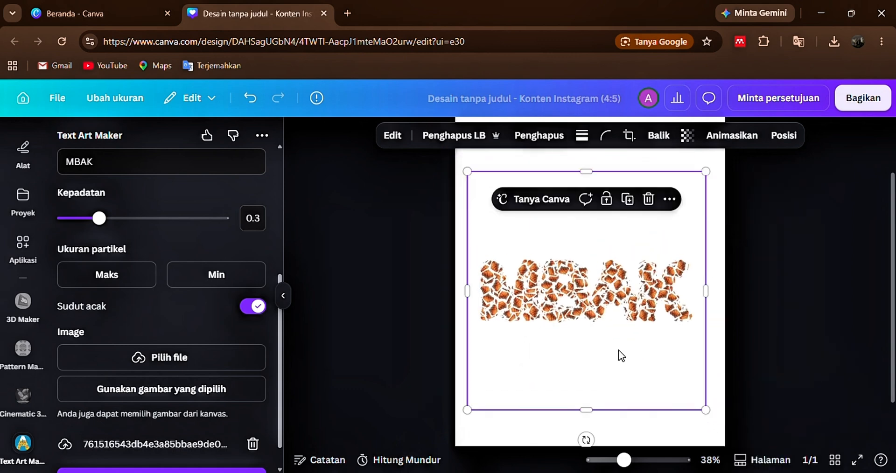
Set the maximum particle size to 2 and the minimum particle size to 2.8.
left_click(91, 276)
left_click_drag(164, 354, 112, 355)
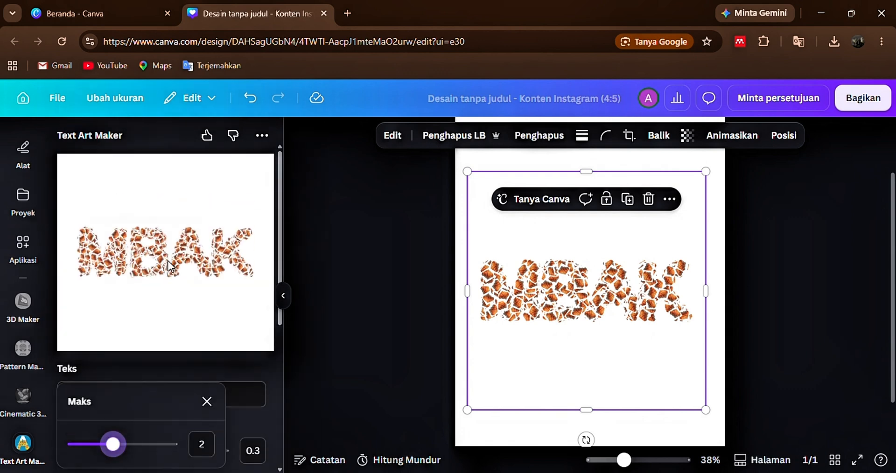
left_click(248, 367)
scroll(226, 395, "down", 5)
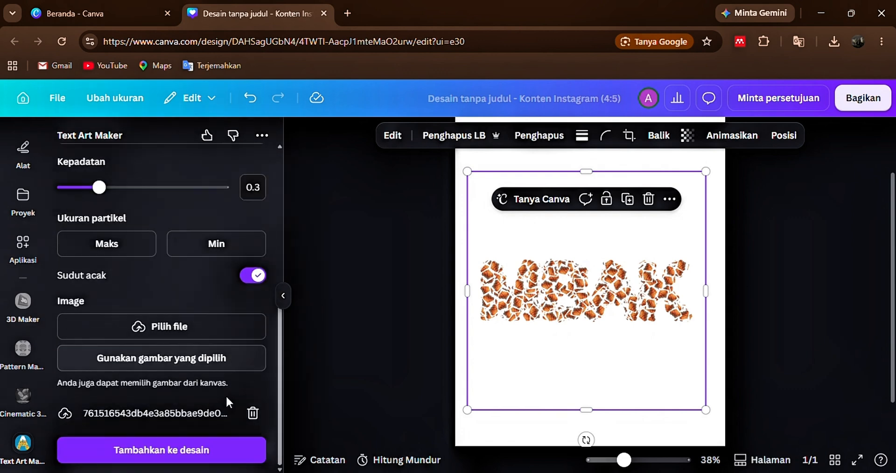
left_click(186, 243)
left_click(172, 322)
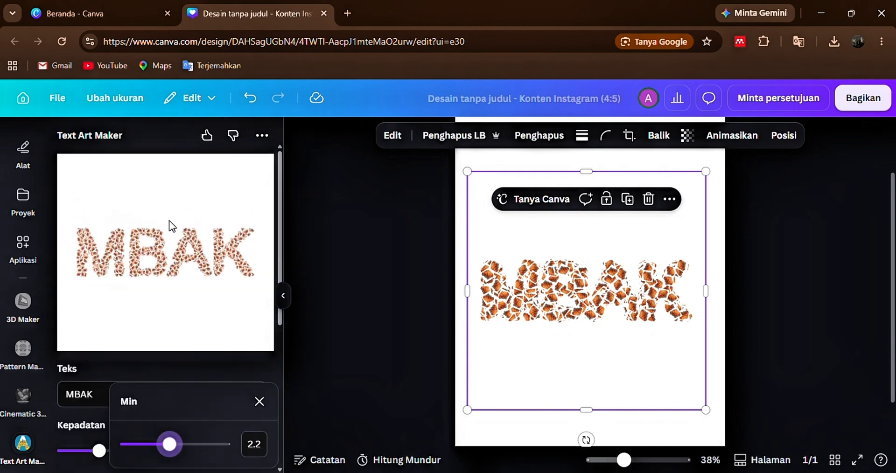
left_click(180, 451)
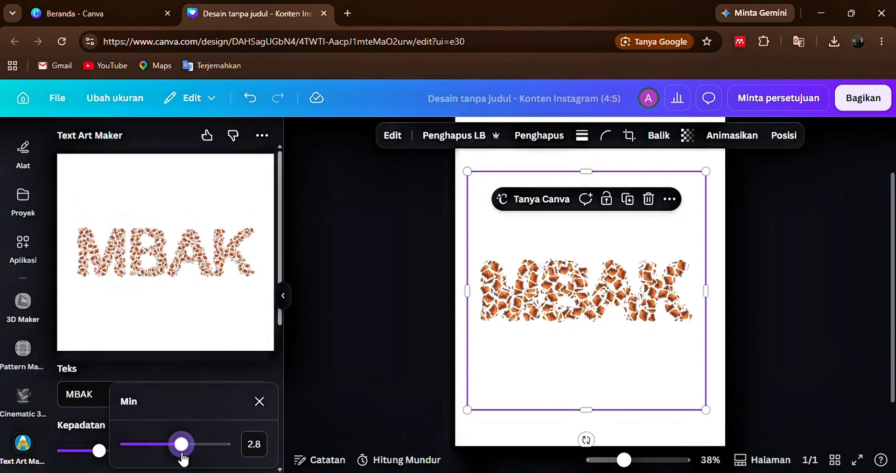
scroll(192, 367, "down", 5)
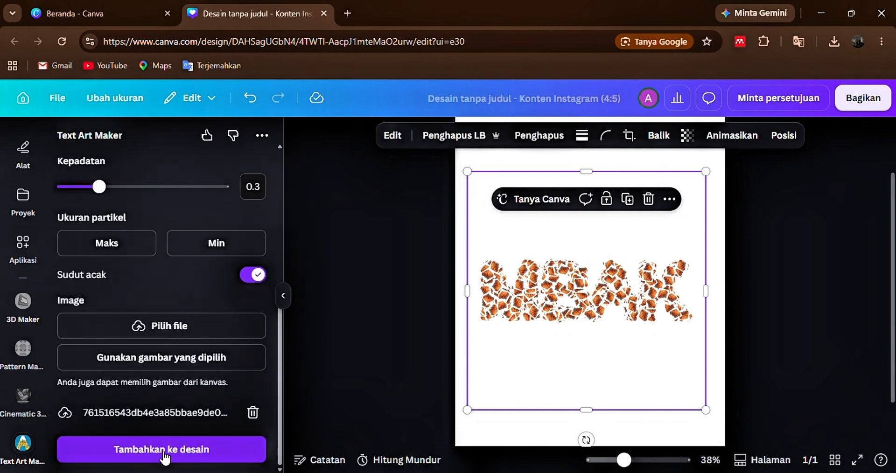
Add the smaller-particle MBAK art to the design, enlarge it to about the page's width and place it below the first one.
left_click(161, 449)
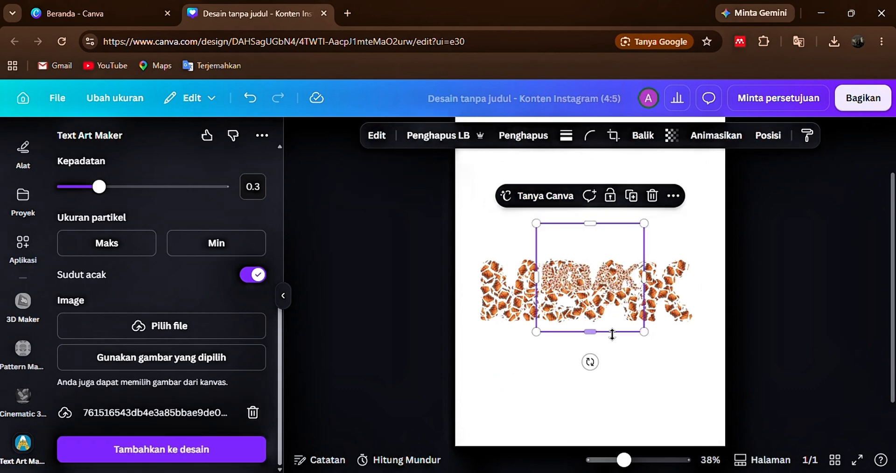
left_click_drag(646, 334, 810, 472)
left_click_drag(706, 388, 604, 392)
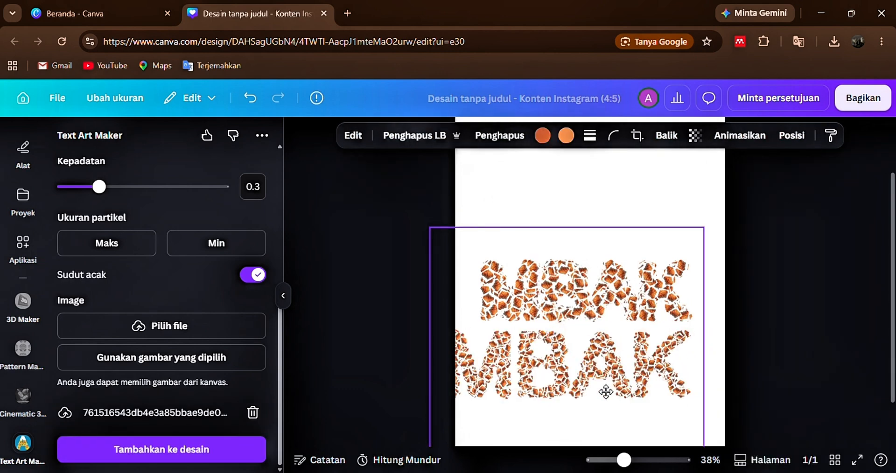
left_click_drag(593, 235, 610, 309)
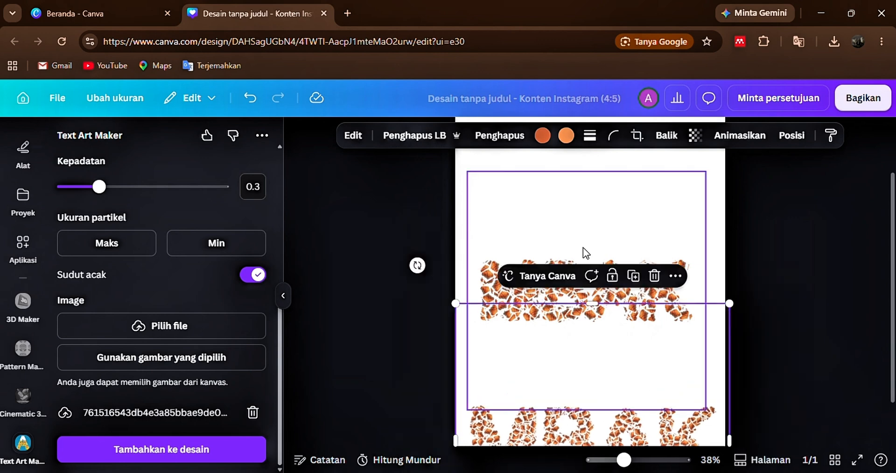
Delete the first MBAK text art, move the remaining one to the page's upper half and inspect its croissant particles up close.
left_click(500, 265)
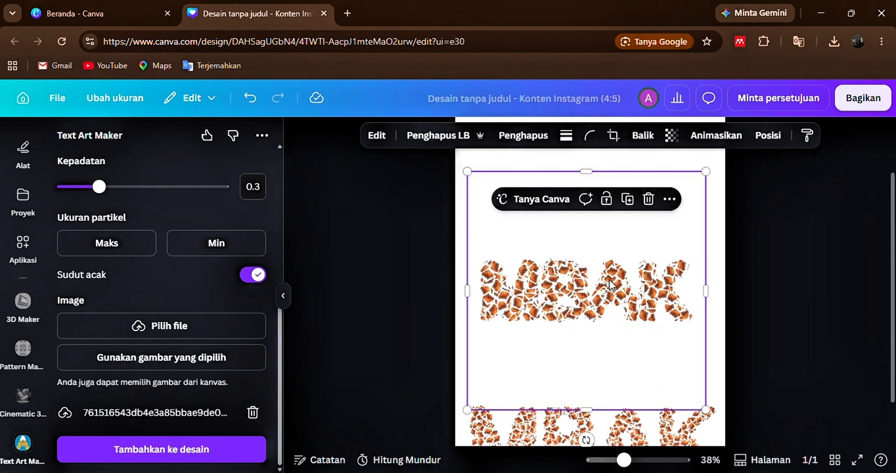
left_click(646, 199)
left_click(604, 380)
left_click_drag(588, 388, 586, 200)
left_click(383, 265)
scroll(383, 264, "up", 5)
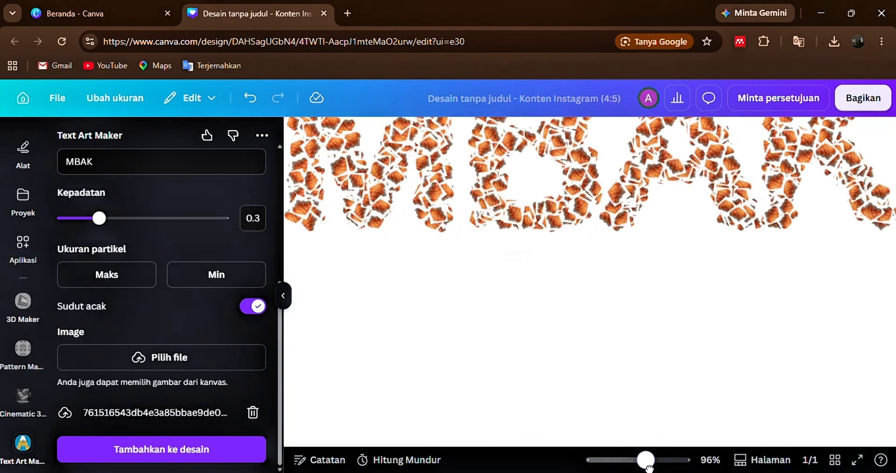
scroll(382, 265, "up", 6)
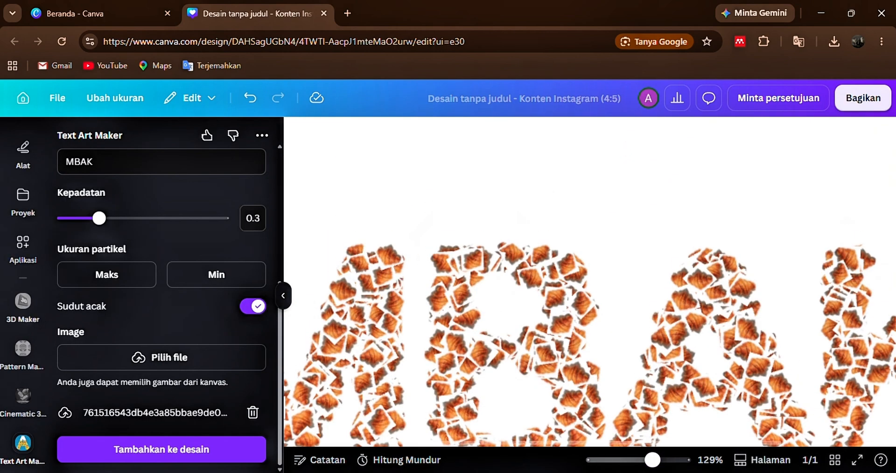
left_click_drag(644, 464, 607, 464)
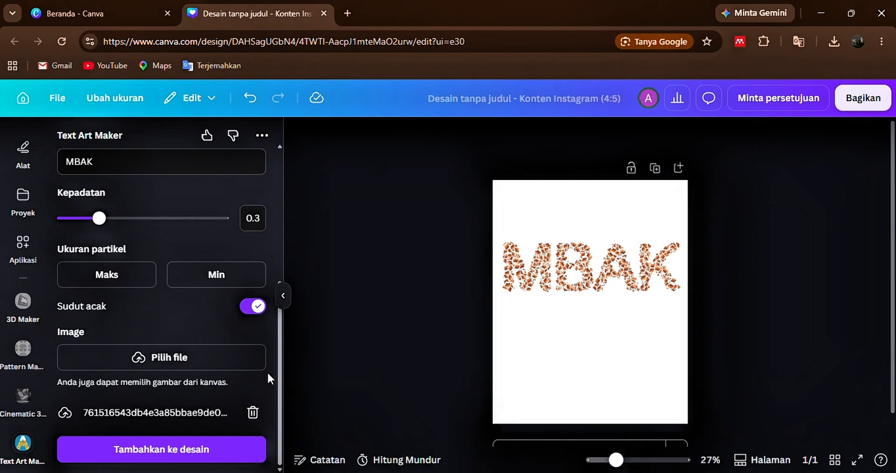
Replace the particle image with the background-removed burger image from Downloads and check the text art preview.
left_click(186, 358)
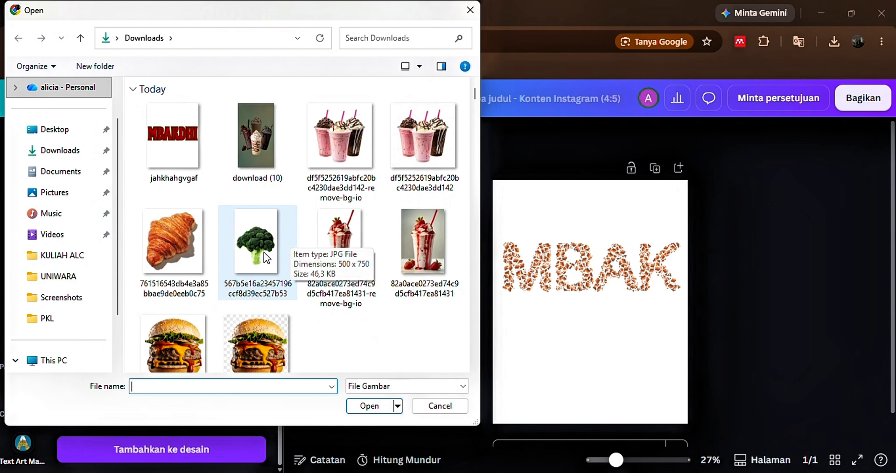
scroll(231, 320, "down", 5)
scroll(234, 312, "up", 5)
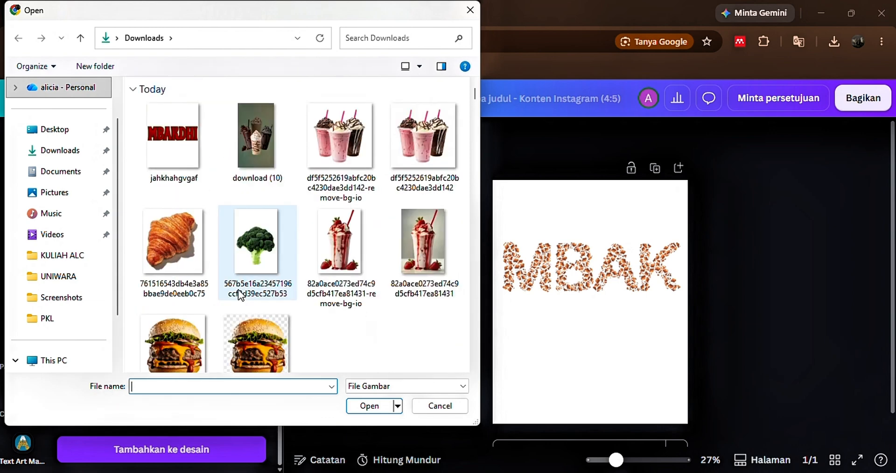
left_click(173, 341)
left_click(374, 406)
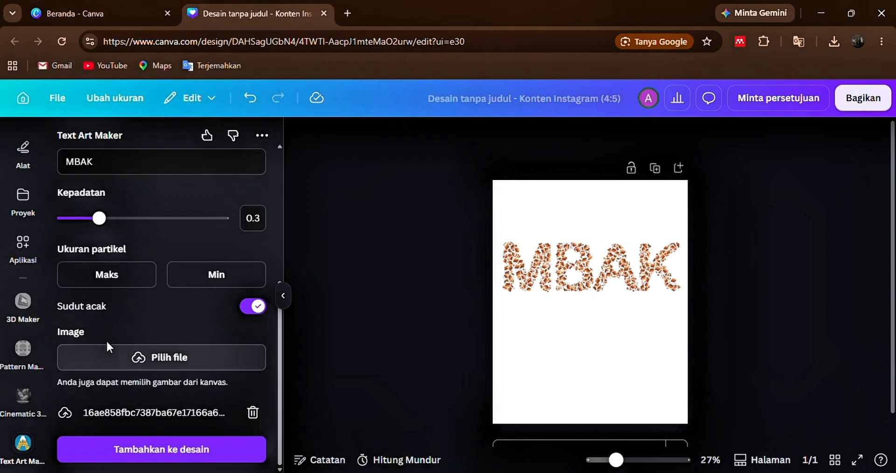
scroll(108, 318, "up", 1)
scroll(107, 317, "up", 5)
scroll(111, 318, "down", 2)
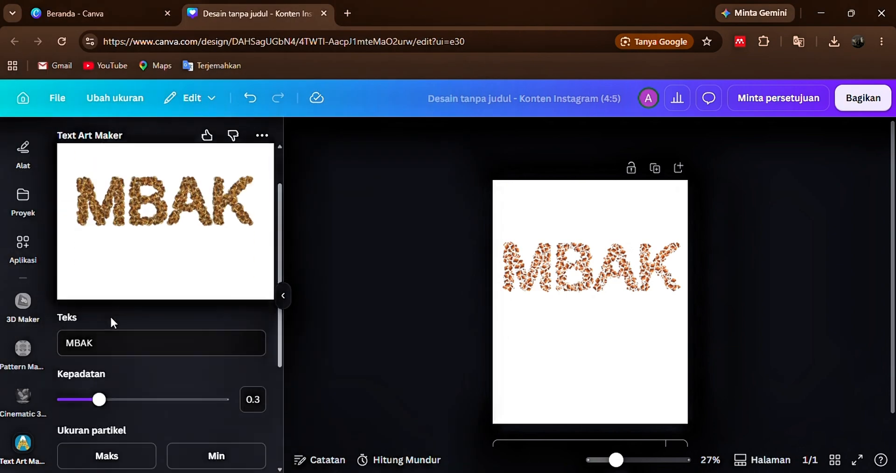
Set the burger text art's maximum particle size to 0.1 and minimum particle size to 3.7.
left_click_drag(99, 386, 95, 432)
left_click(110, 443)
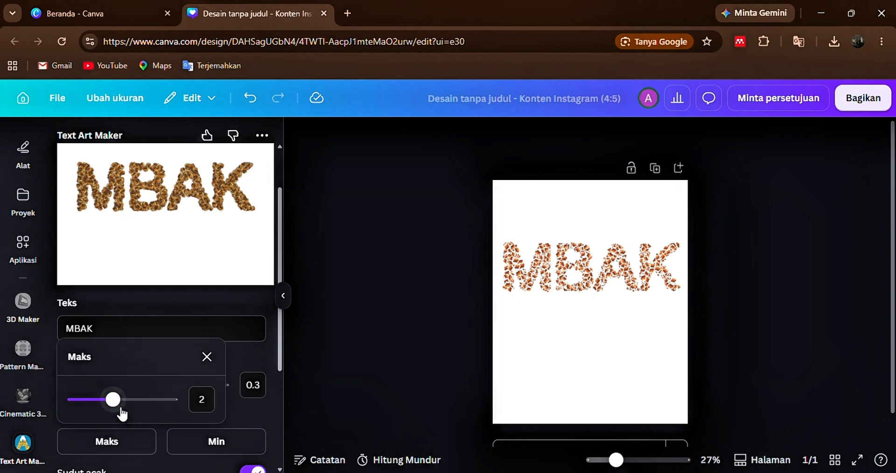
left_click_drag(117, 405, 77, 408)
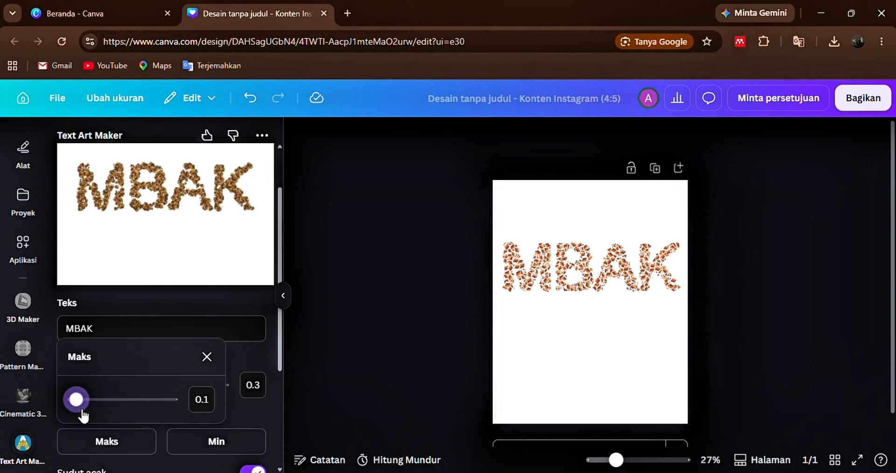
left_click(216, 442)
left_click_drag(182, 400, 201, 423)
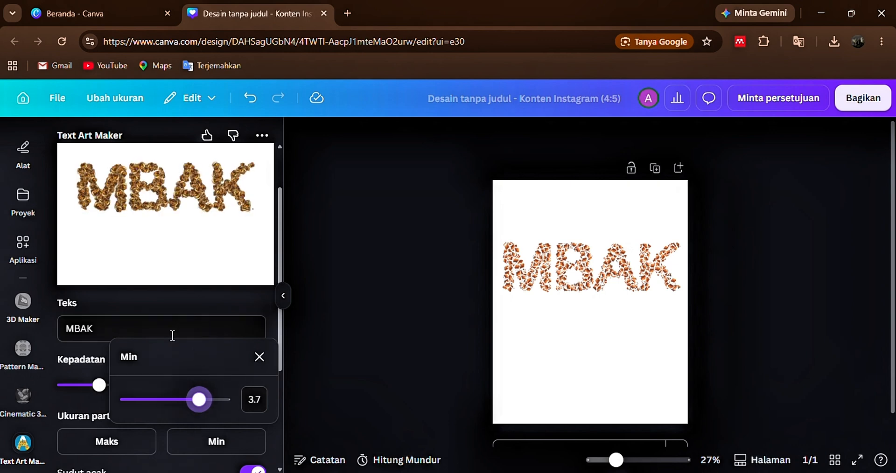
left_click(171, 321)
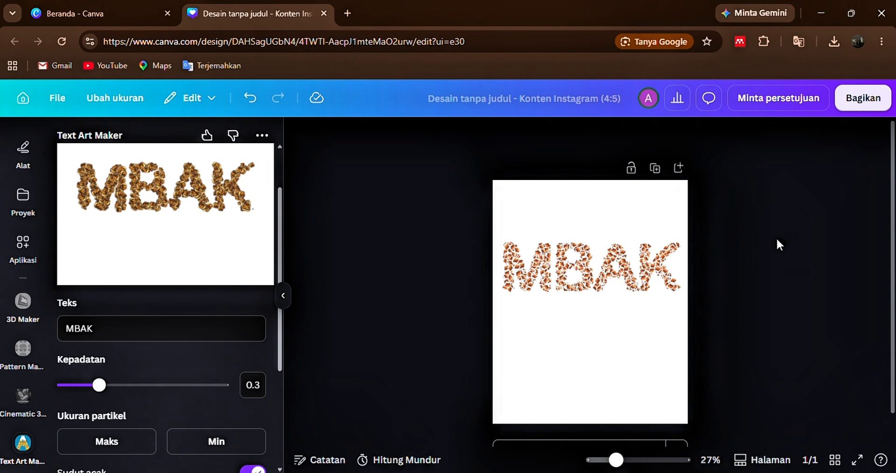
Replace the text art's wording with DHI in capital letters.
left_click(127, 327)
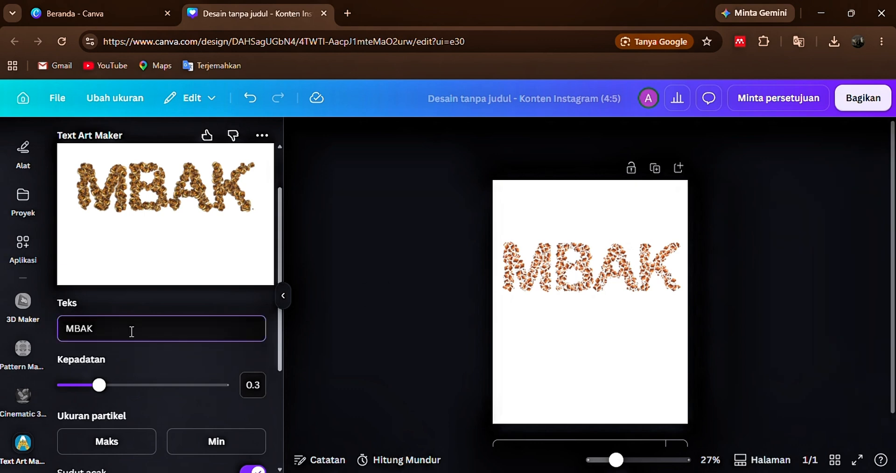
key("BackSpace")
key("BackSpace")
key("BackSpace")
key("BackSpace")
type("dhi")
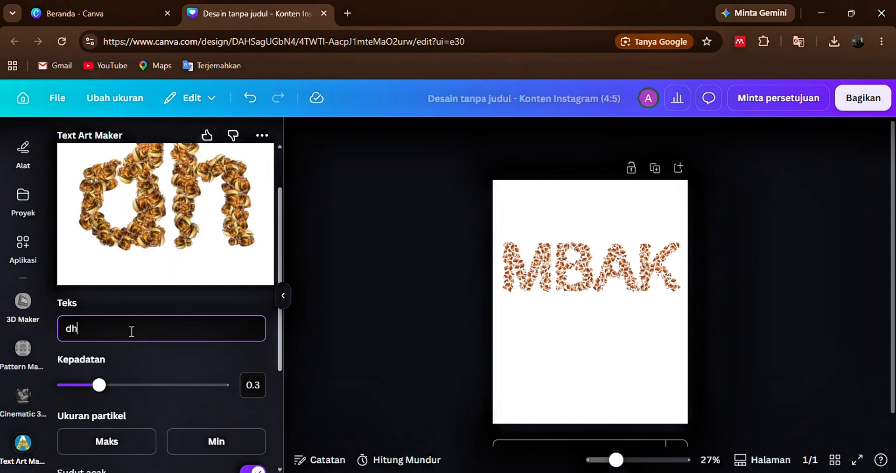
key("BackSpace")
key("BackSpace")
key("BackSpace")
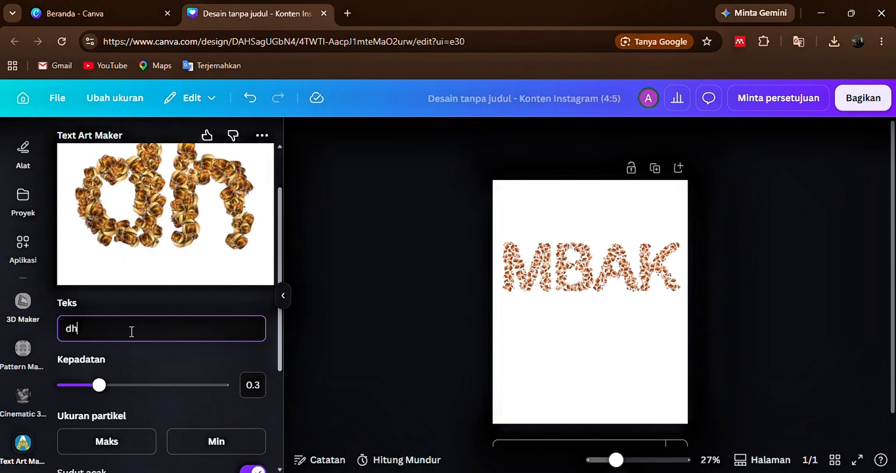
key("Caps_Lock")
type("DHI")
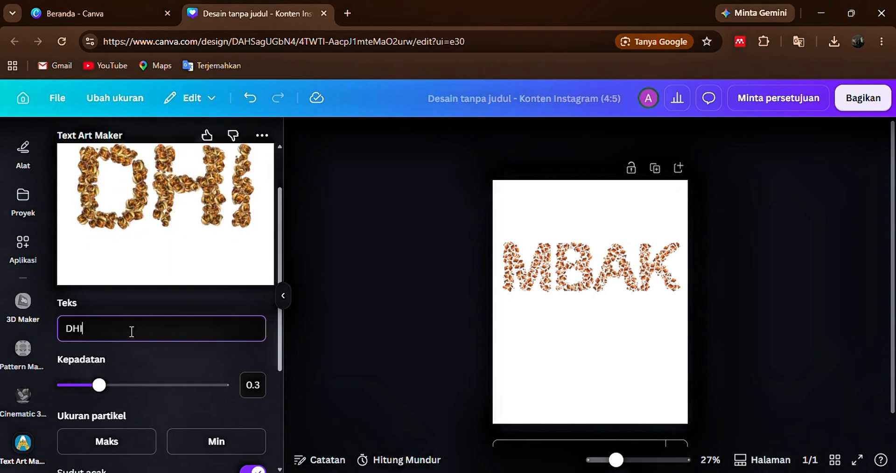
Add the burger DHI text art to the design, enlarge it to about four fifths of the page width and place it below MBAK.
scroll(192, 383, "down", 4)
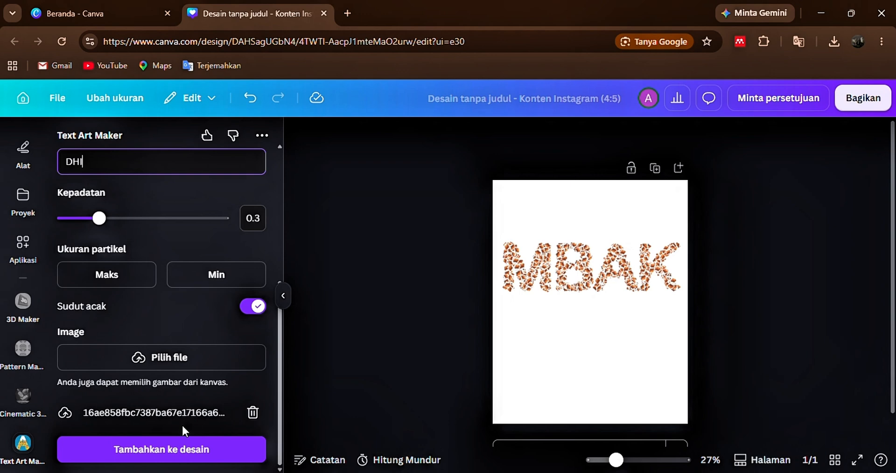
left_click(147, 451)
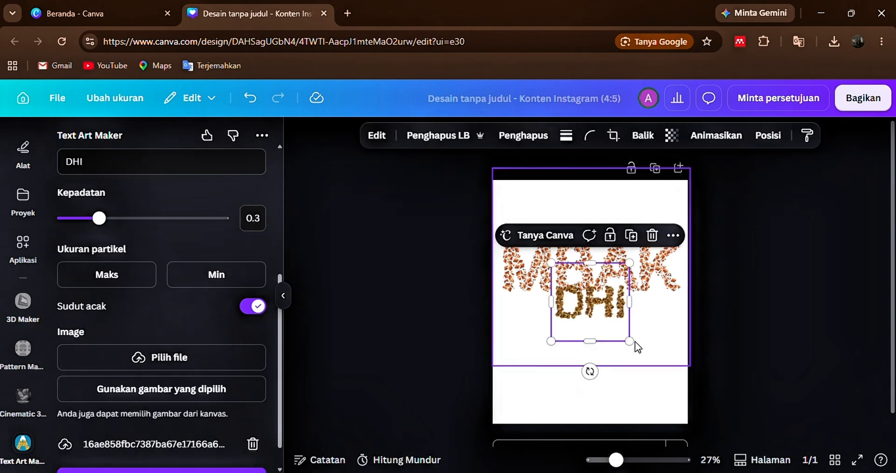
left_click_drag(630, 341, 569, 335)
left_click_drag(629, 391, 656, 420)
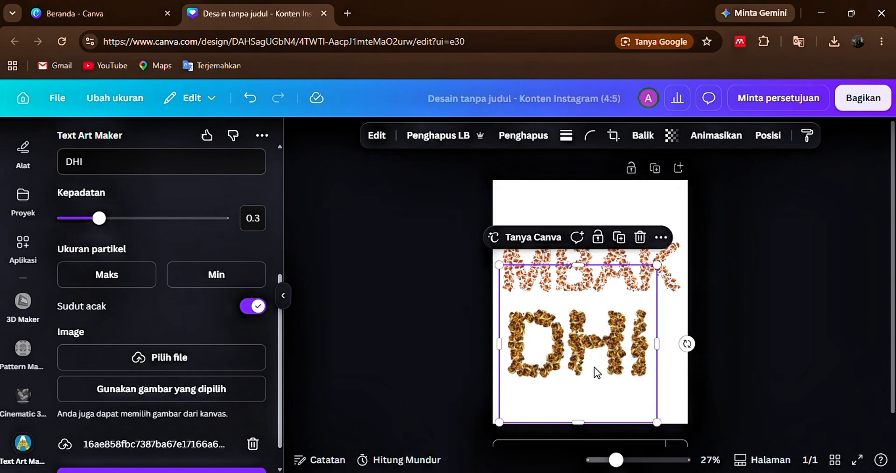
Inspect the DHI art's burger particles up close and shift the art slightly right to centre it beneath MBAK.
scroll(594, 371, "up", 5)
scroll(609, 422, "down", 3)
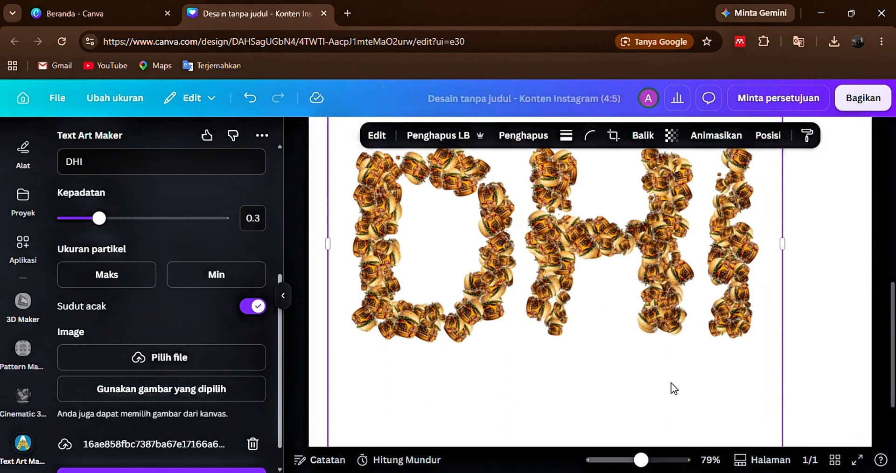
left_click(820, 311)
left_click_drag(589, 354, 622, 358)
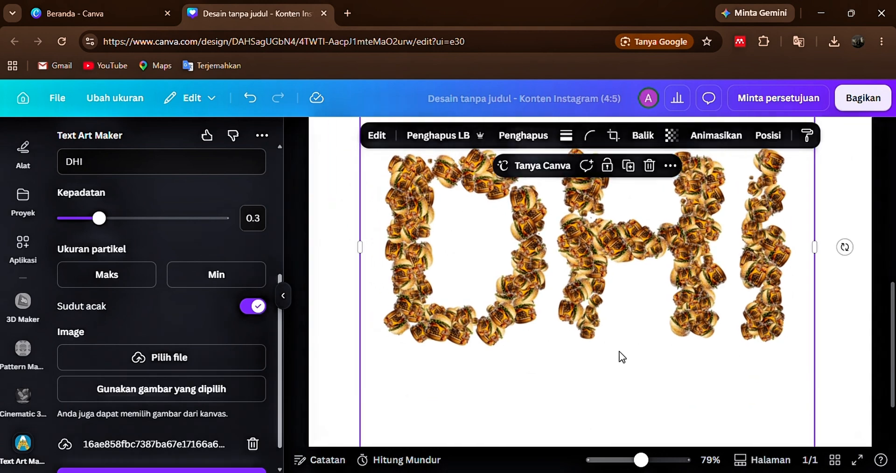
left_click_drag(642, 460, 617, 462)
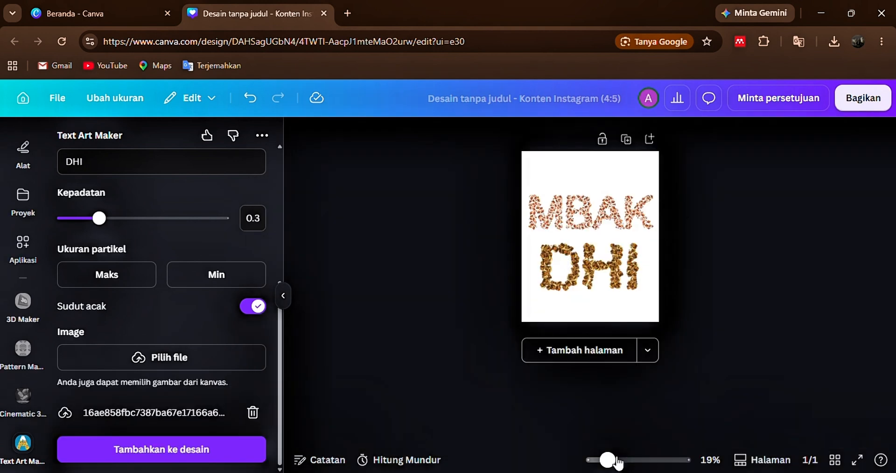